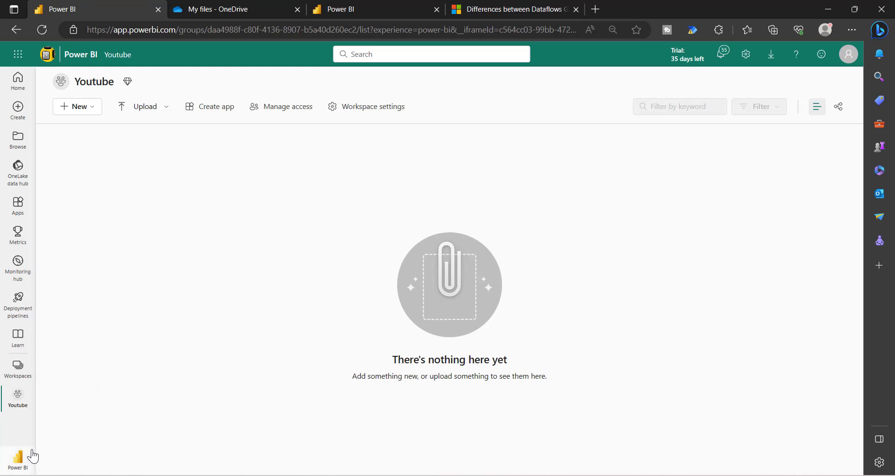
Switch the Power BI service to the Data Factory experience via New > Show all
left_click(91, 114)
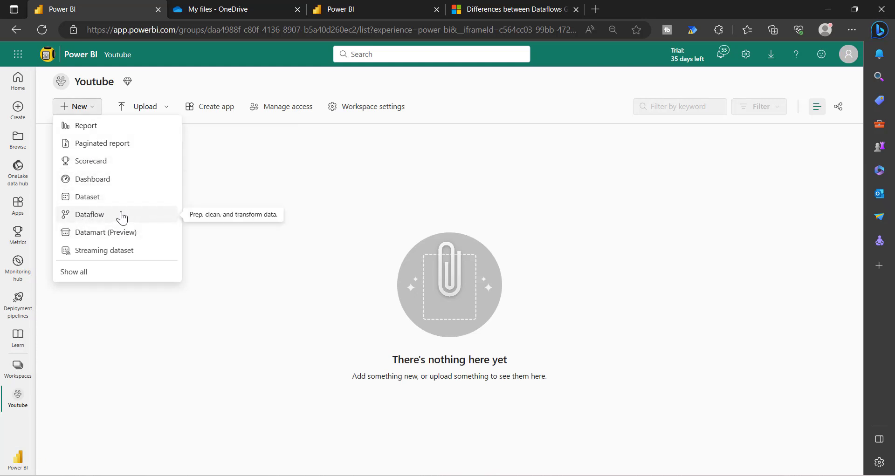
left_click(92, 278)
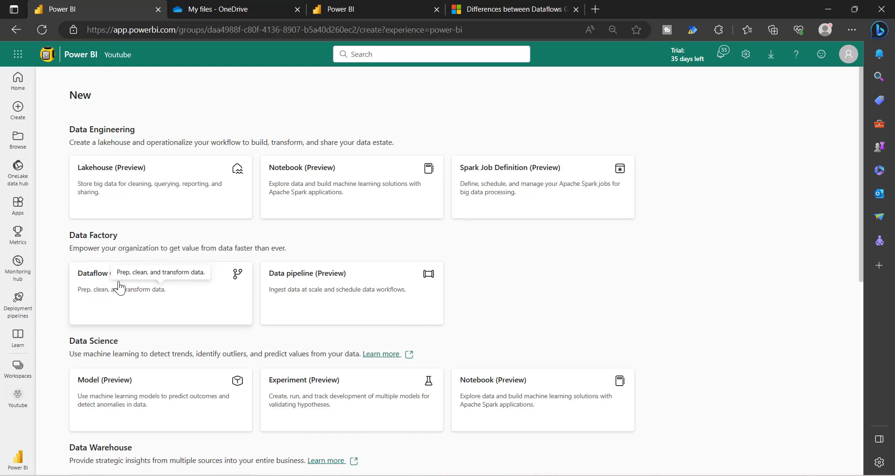
left_click(23, 464)
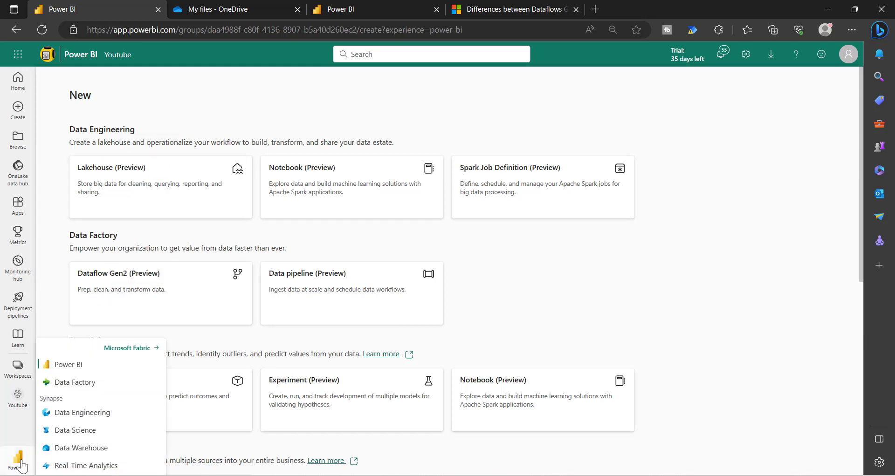
left_click(79, 382)
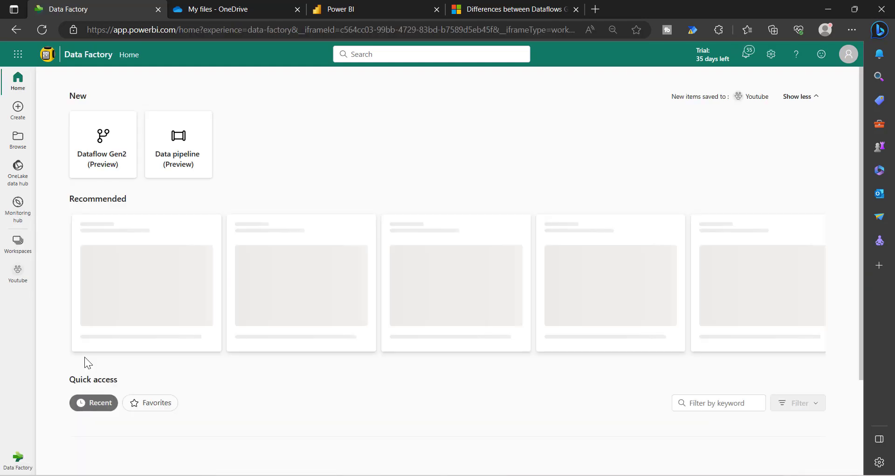
Start a new Dataflow Gen2 (Preview), named Dataflow 2, from the Data Factory home page
left_click(107, 148)
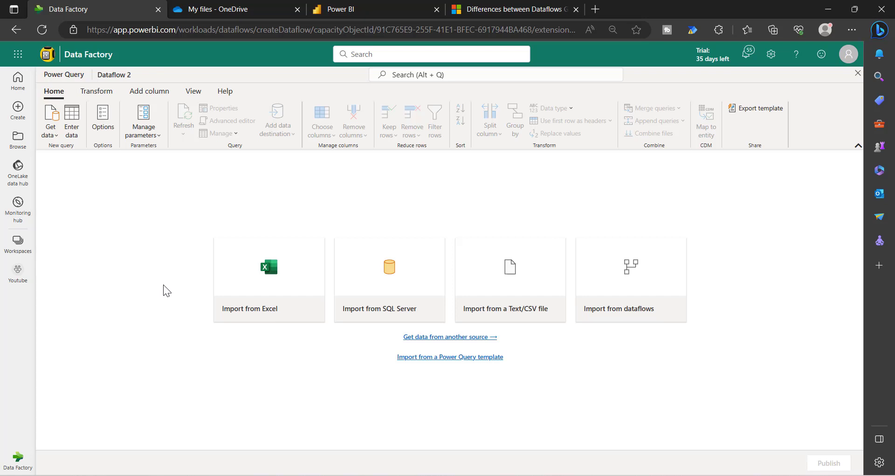
Upload ADW-Sales-Product.xlsx as the Excel workbook source and switch to the OneDrive tab
left_click(270, 275)
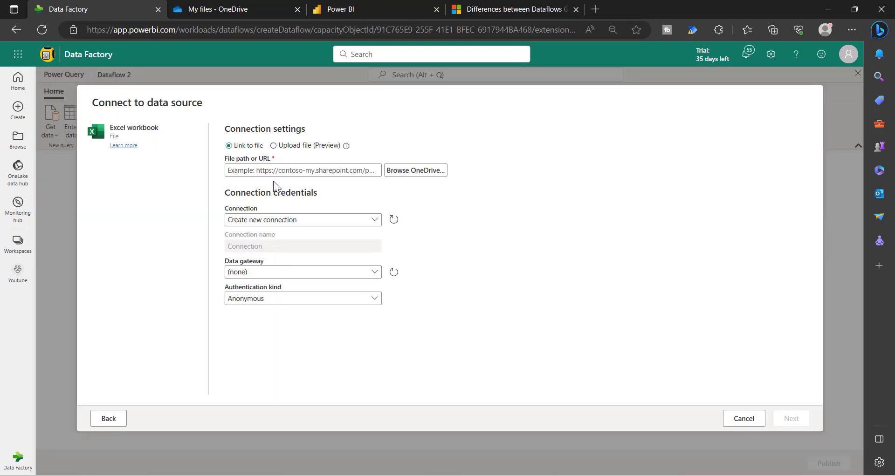
left_click(295, 150)
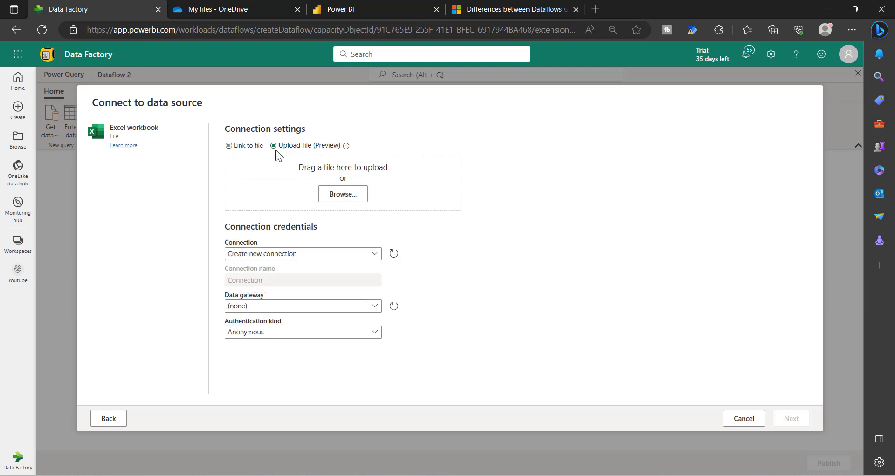
left_click(341, 201)
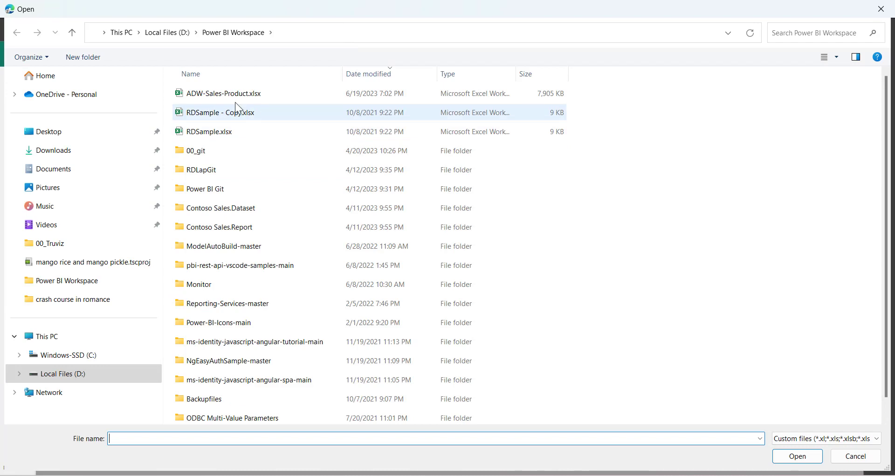
double_click(232, 95)
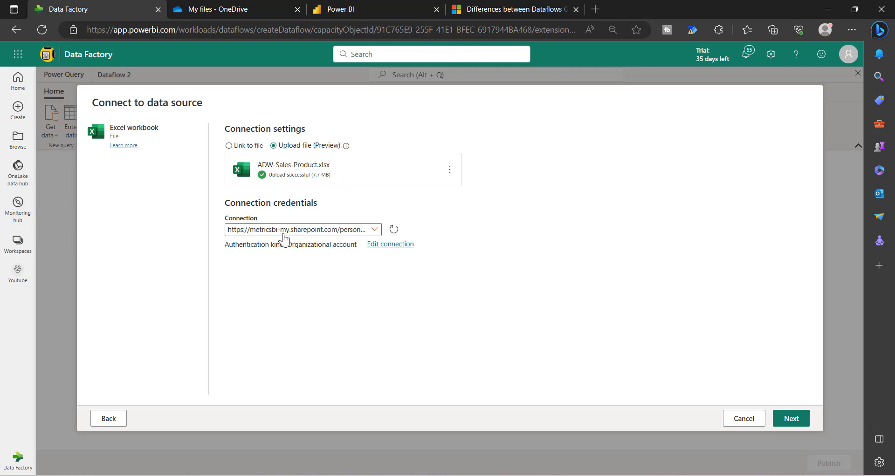
left_click(245, 9)
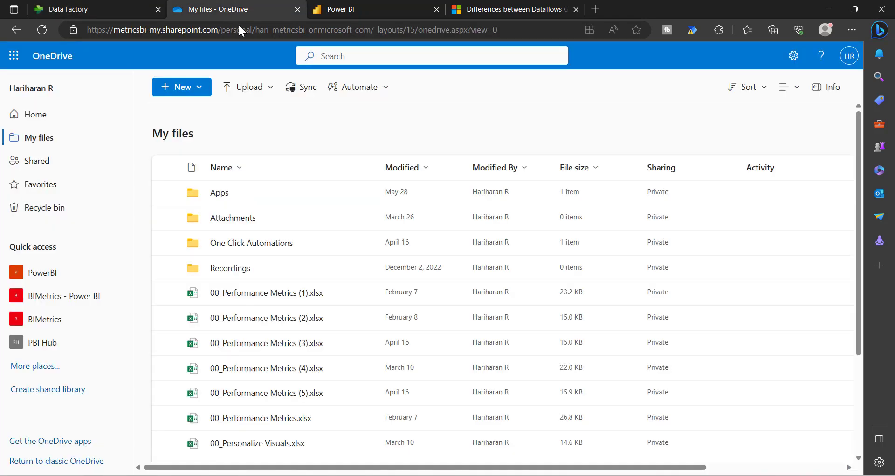
Confirm ADW-Sales-Product.xlsx appears in OneDrive's Apps/Microsoft Power Query/Uploaded Files folder, then return to Data Factory
left_click(216, 194)
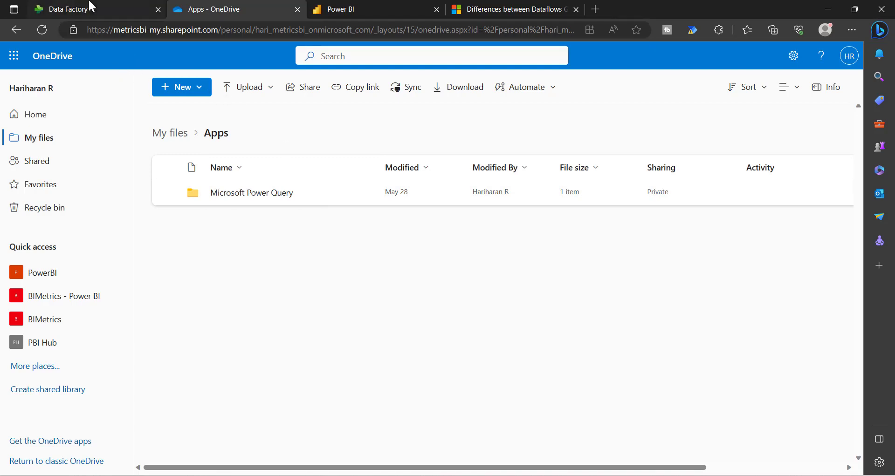
left_click(247, 194)
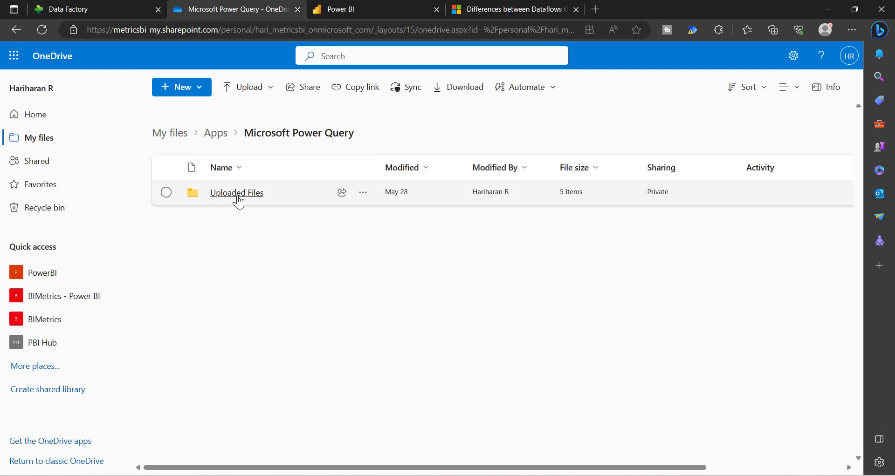
left_click(237, 197)
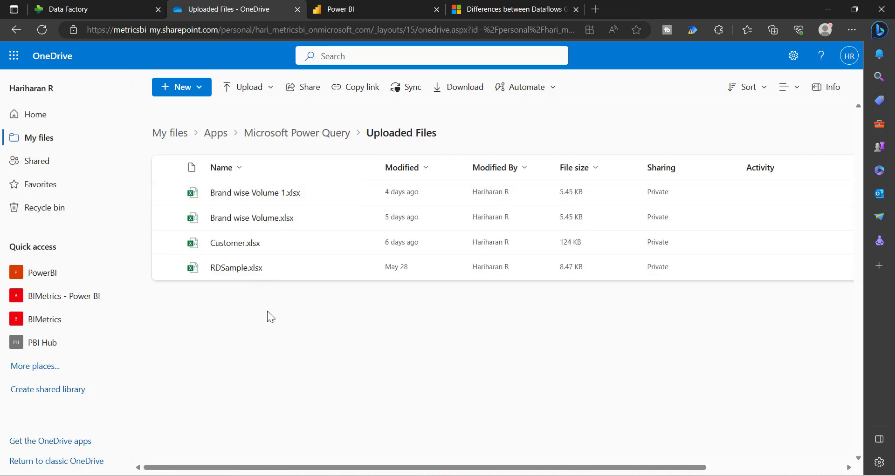
left_click(42, 30)
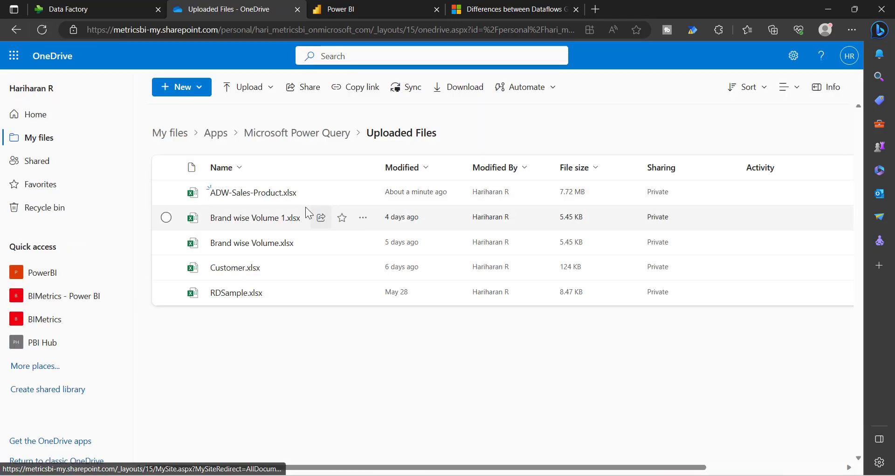
mouse_move(242, 200)
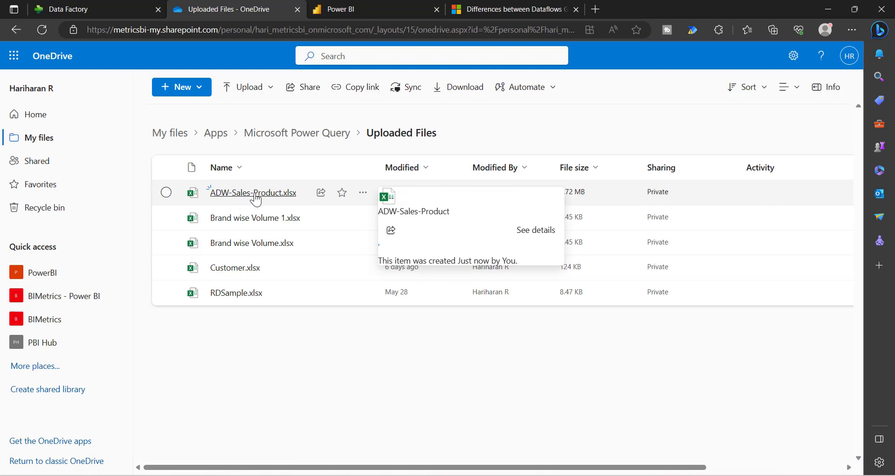
left_click(100, 7)
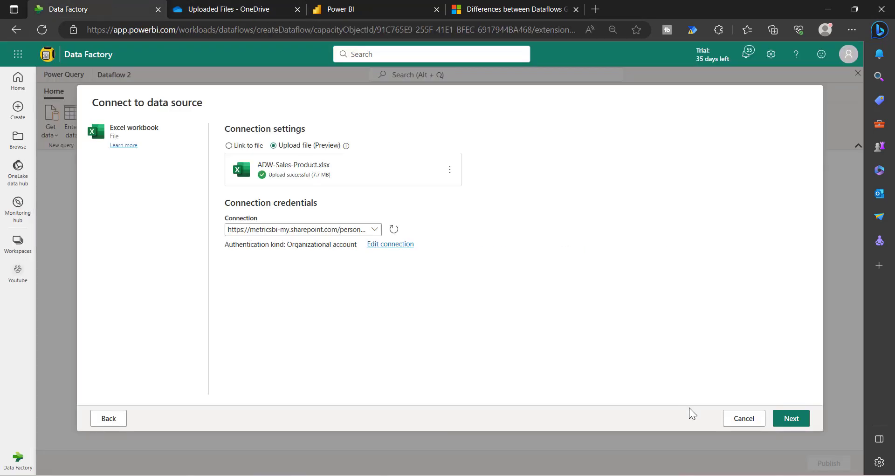
Select the InternetSales and Product tables from the workbook and create their queries
left_click(797, 424)
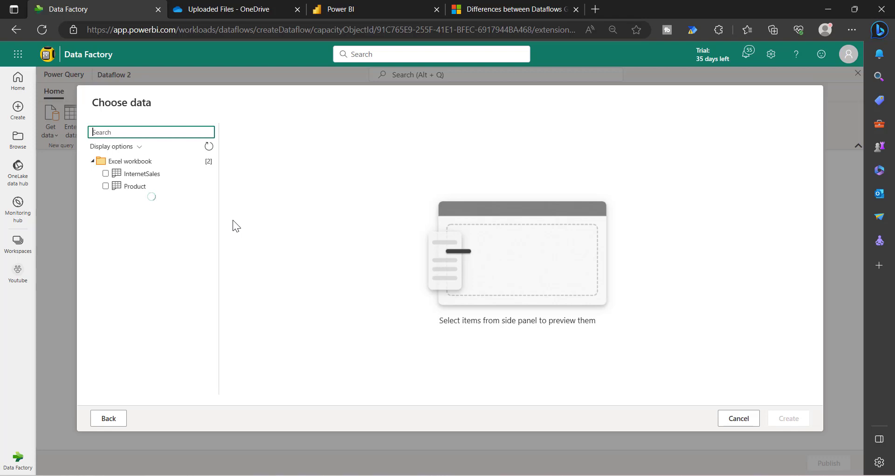
left_click(107, 174)
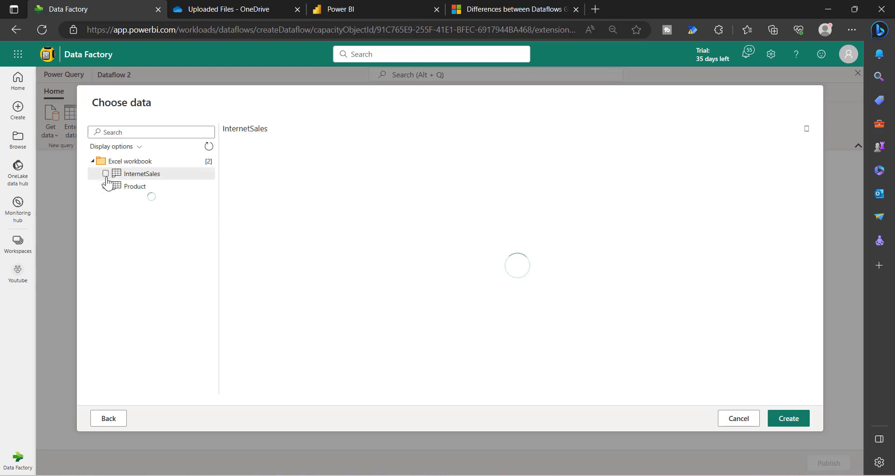
left_click(106, 187)
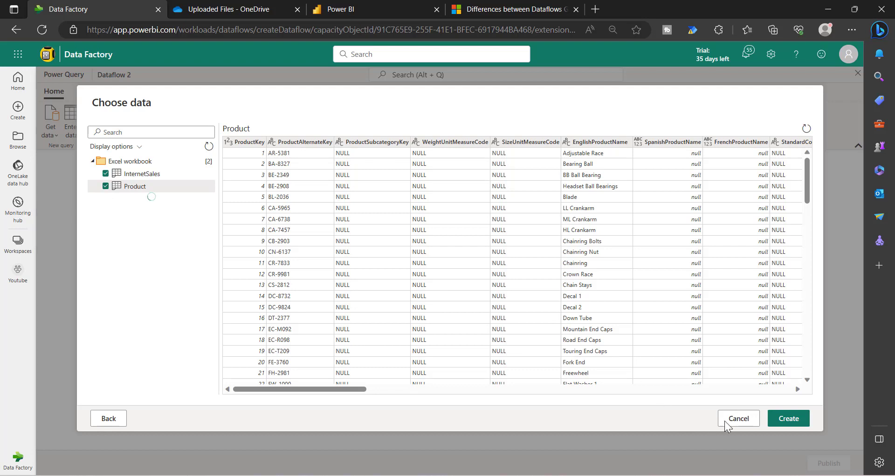
left_click(787, 418)
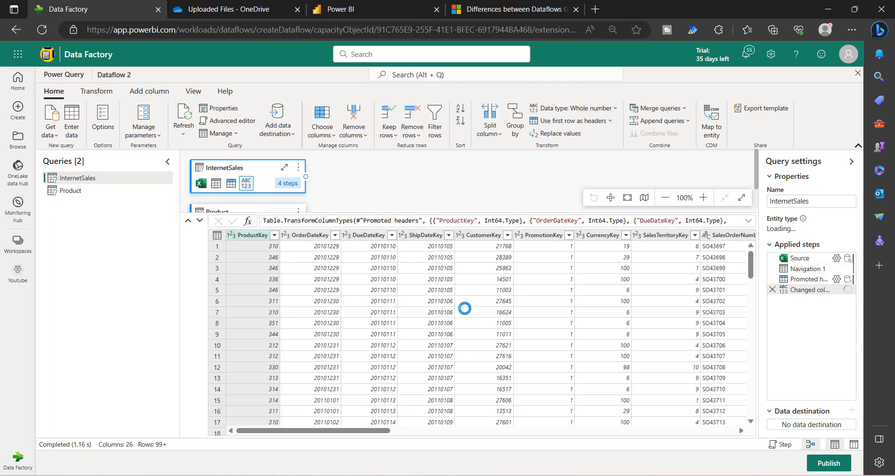
Check the available data destination types, then show the Product query's data preview
mouse_move(245, 78)
left_mouse_down()
mouse_move(303, 150)
mouse_move(305, 78)
mouse_move(246, 77)
left_mouse_up()
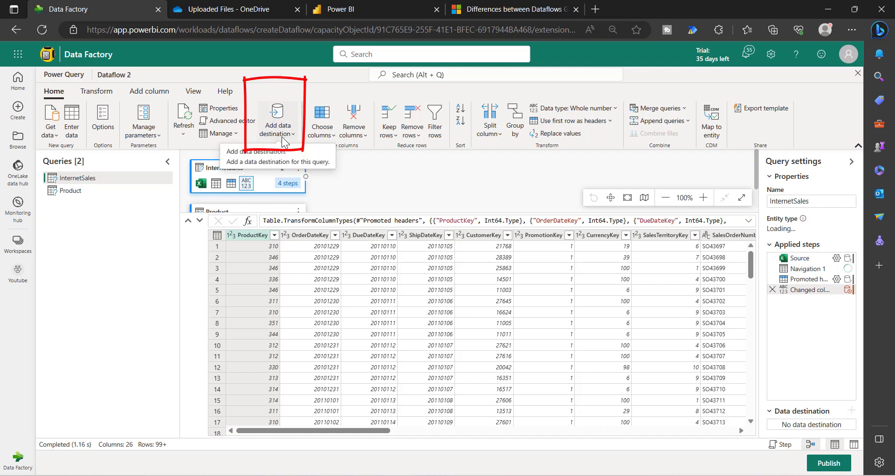
key("Escape")
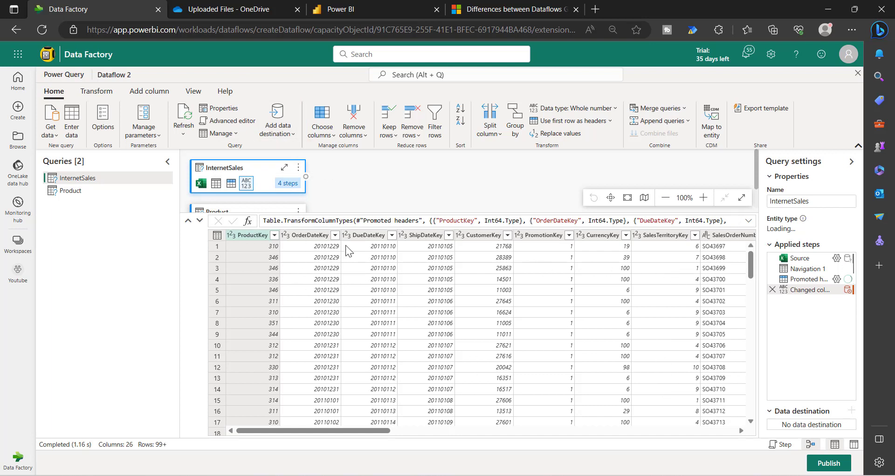
left_click(293, 137)
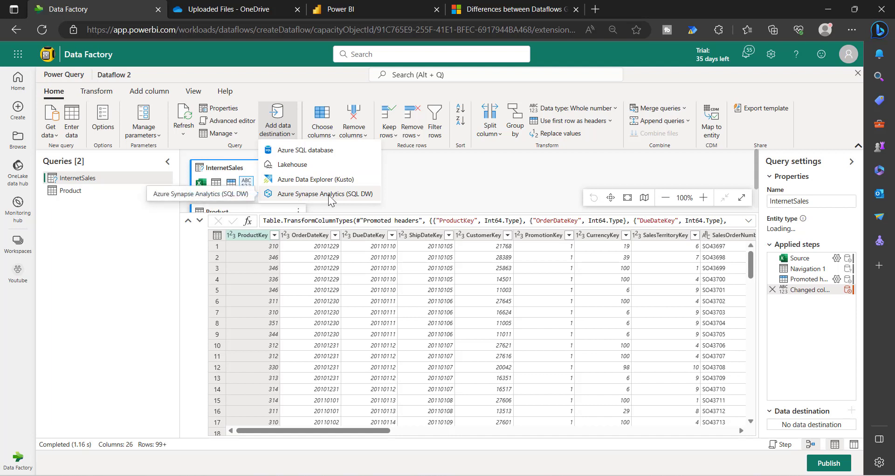
left_click(70, 191)
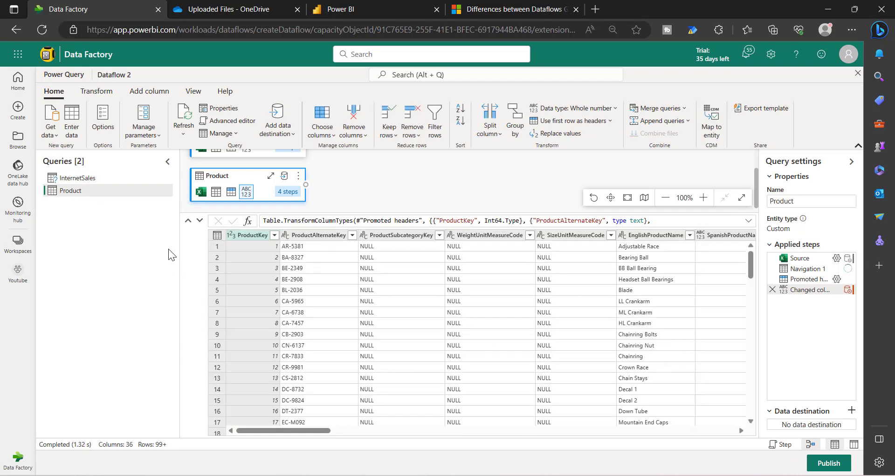
Remove the ReorderPoint and Weight columns from the Product query with Choose columns
left_click(323, 131)
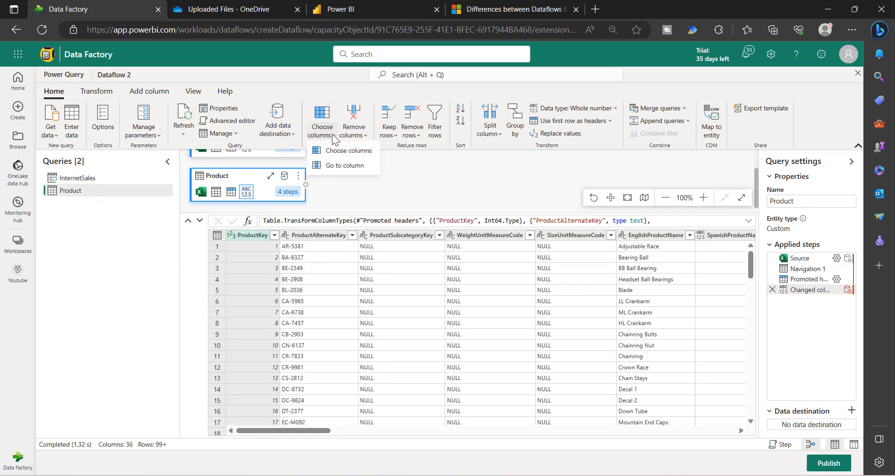
left_click(345, 151)
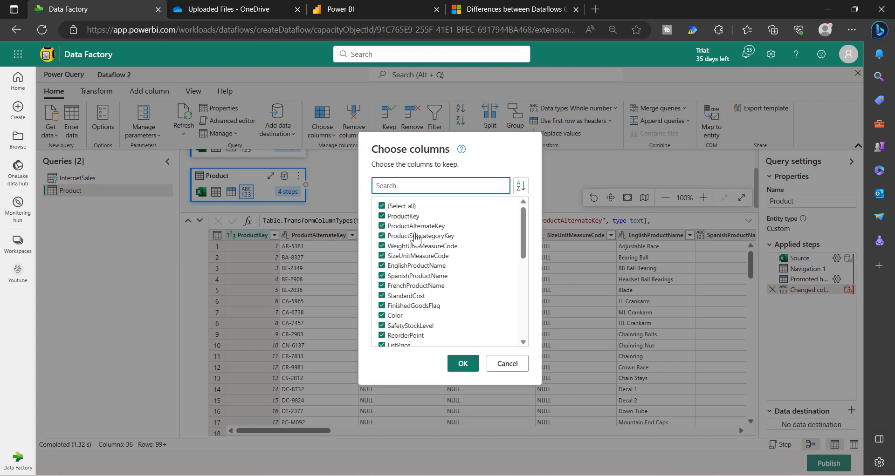
left_click(413, 336)
scroll(455, 299, "down", 1)
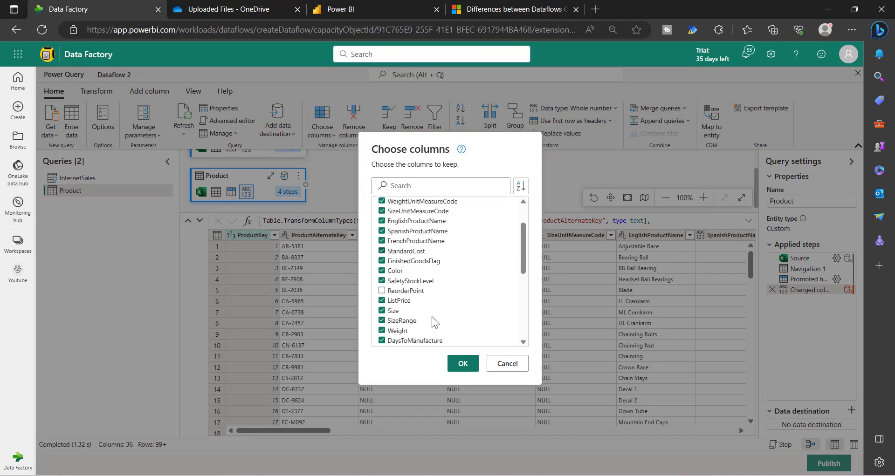
left_click(401, 331)
left_click(462, 365)
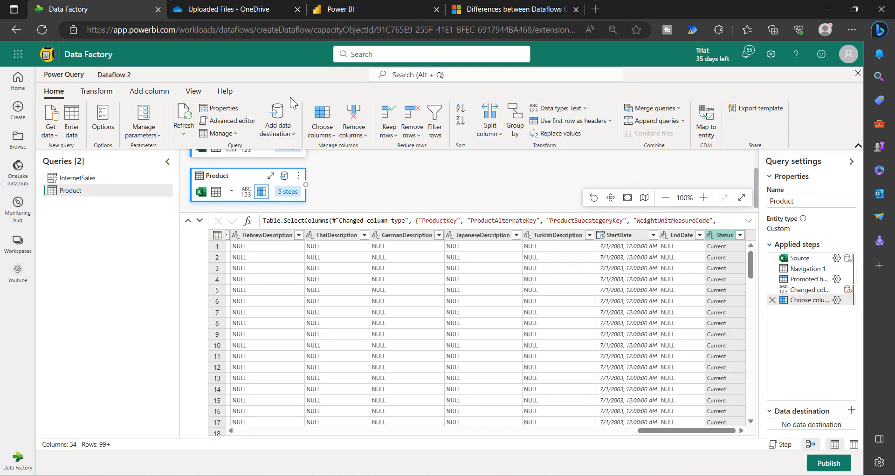
Add an Azure SQL database destination to the Product query, pasting in the server address
left_click(290, 138)
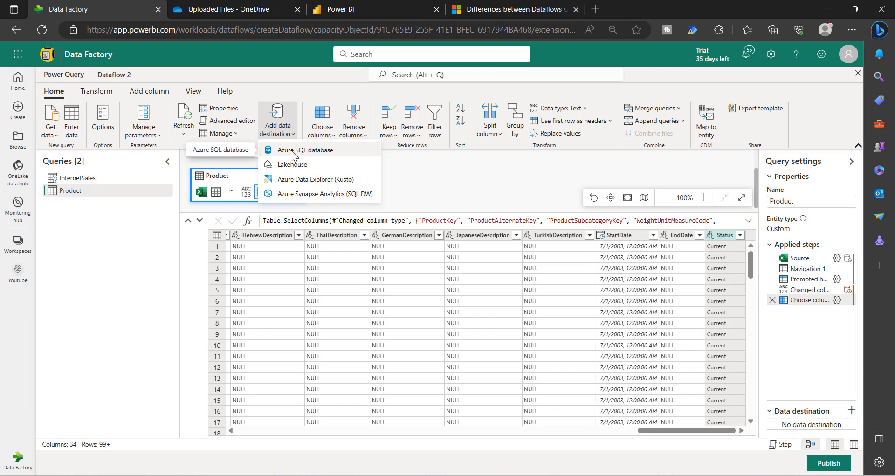
left_click(313, 154)
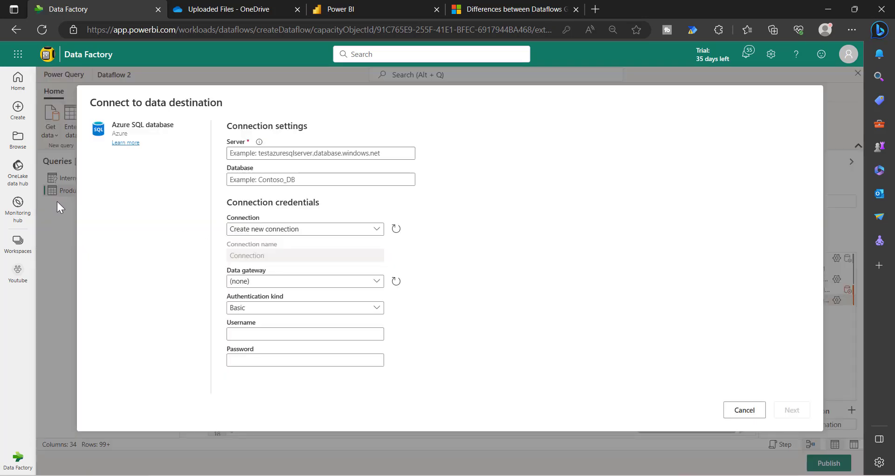
left_click(291, 153)
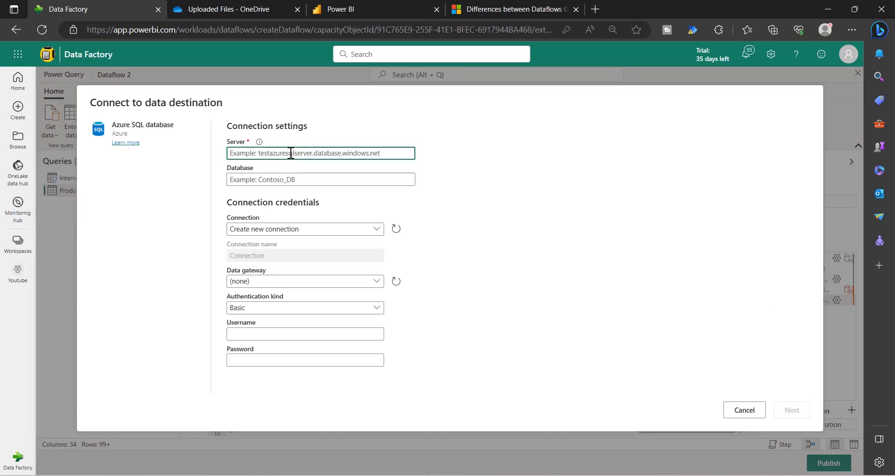
key("ctrl+v")
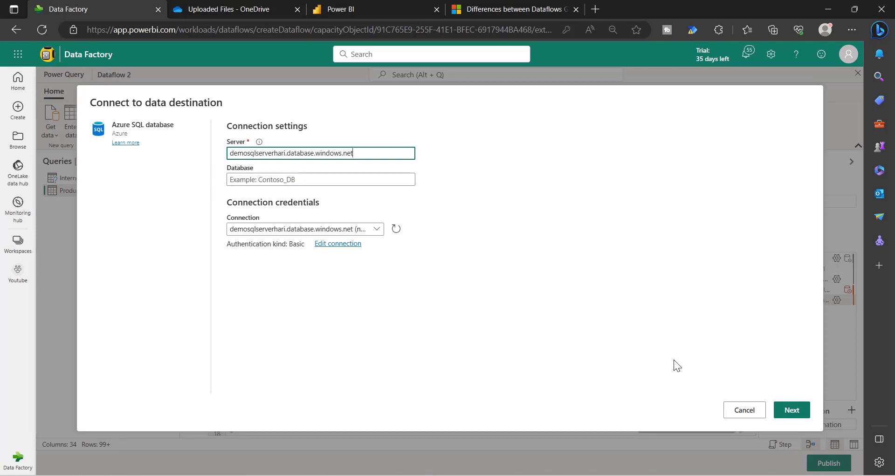
left_click(786, 412)
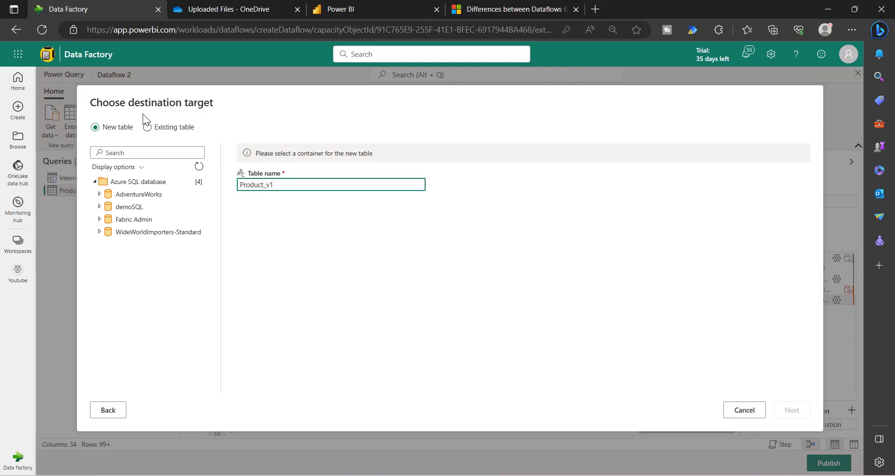
Put the new Product_v1 table in the WideWorldImporters-Standard database and confirm
left_click(189, 233)
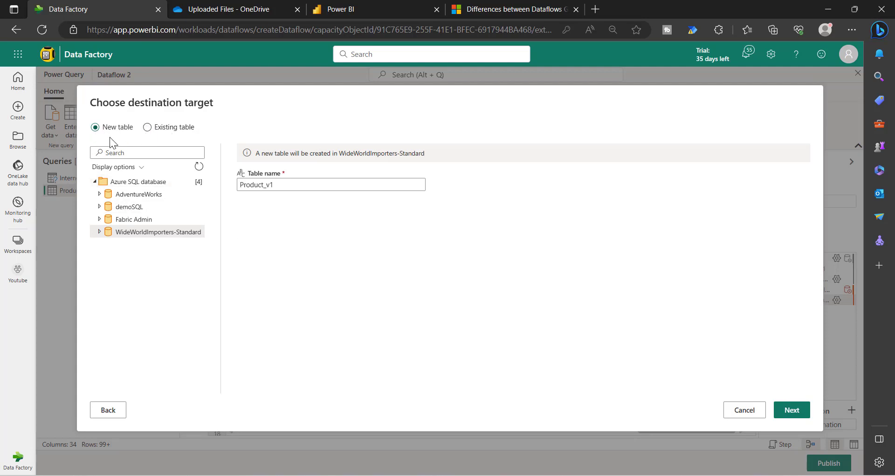
left_click(796, 411)
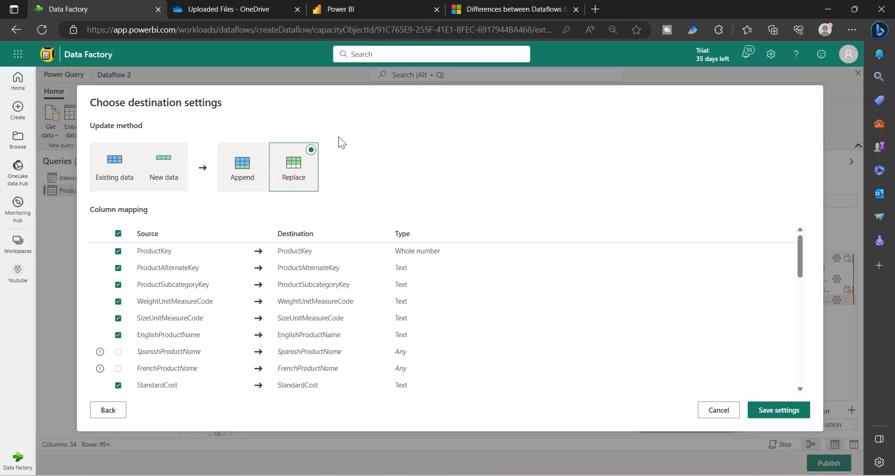
Keep the Replace update method, review the column mapping, and save the Product_v1 destination settings
left_click(246, 164)
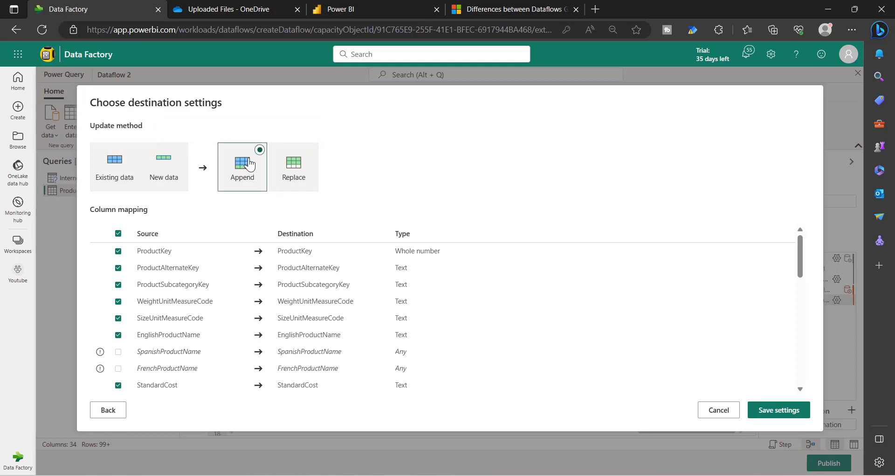
left_click(309, 160)
scroll(446, 305, "down", 3)
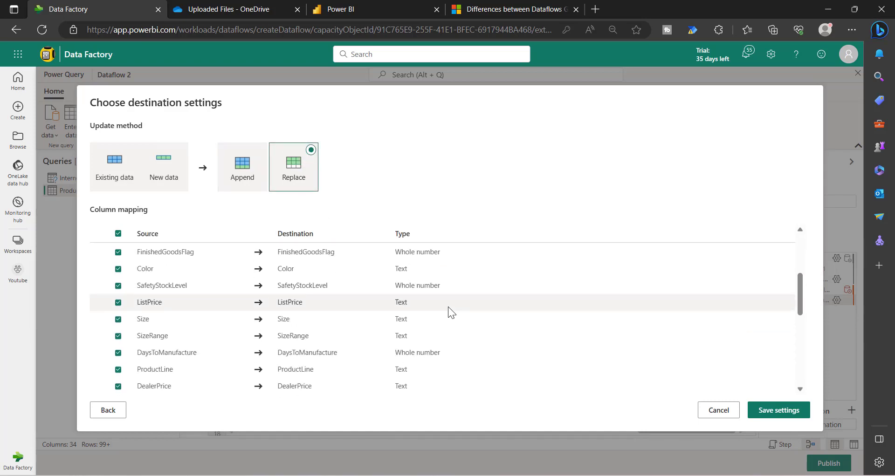
scroll(450, 318, "down", 6)
scroll(262, 326, "up", 2)
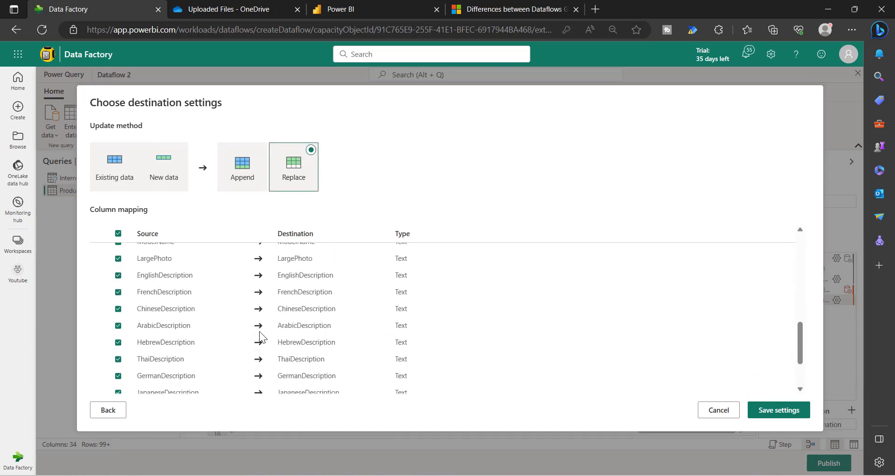
scroll(261, 337, "up", 6)
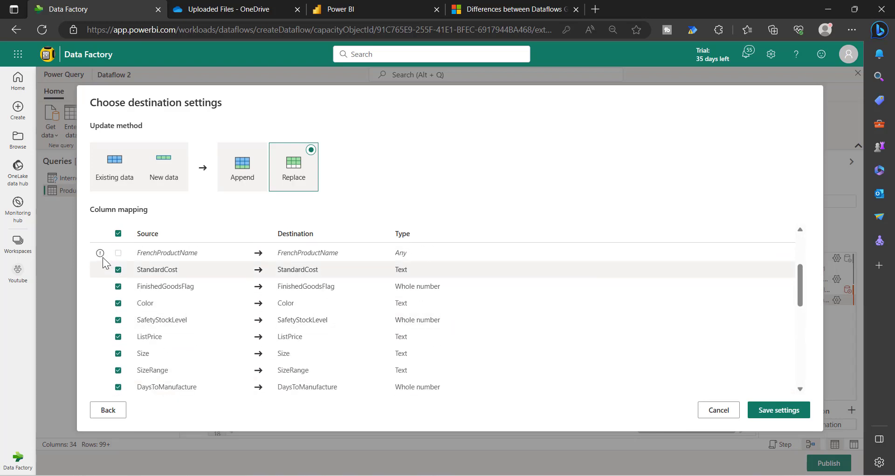
left_click(780, 412)
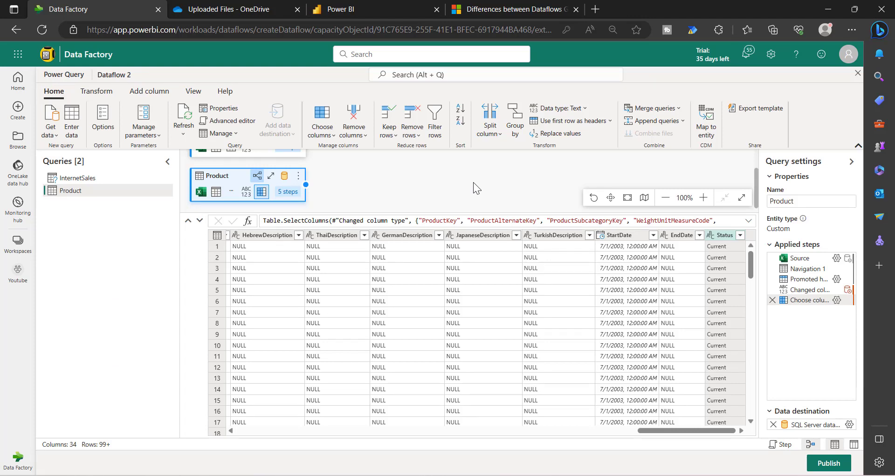
Compare the queries, confirming Product writes to dbo.Product_v1 in WideWorldImporters-Standard with Replace, while InternetSales has none
left_click(76, 182)
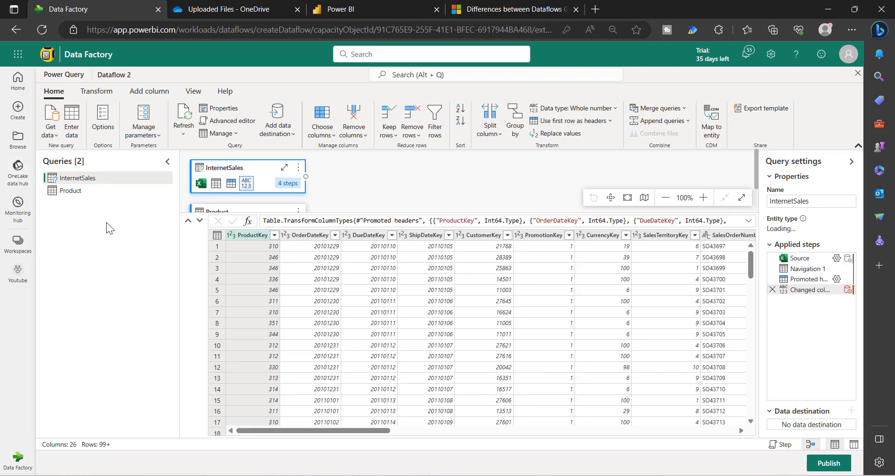
left_click(85, 190)
left_click(83, 179)
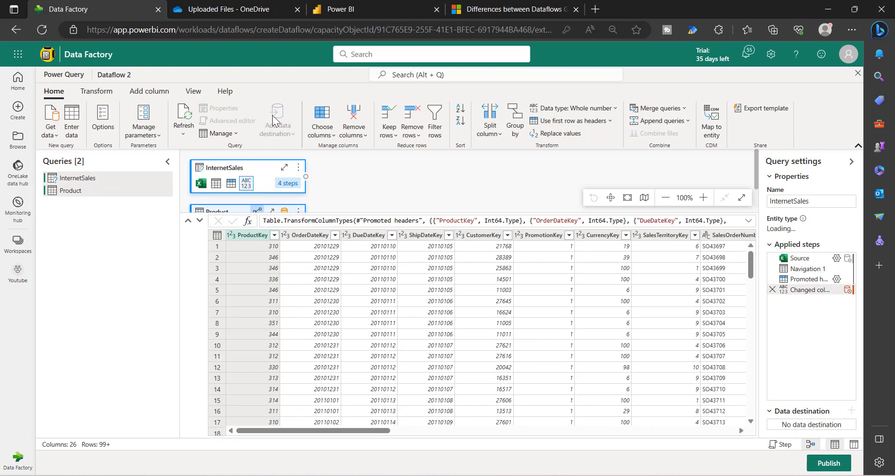
left_click(70, 190)
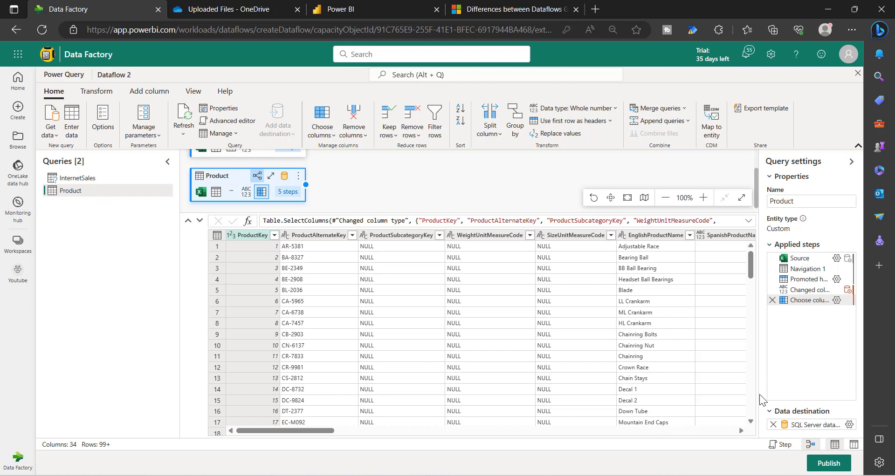
mouse_move(808, 429)
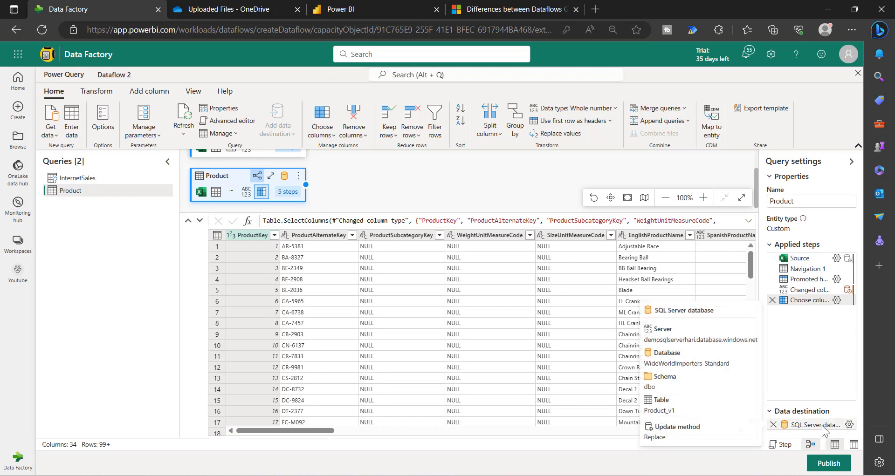
Leave InternetSales with no data destination, then publish Dataflow 2 to the Youtube workspace
left_click(76, 180)
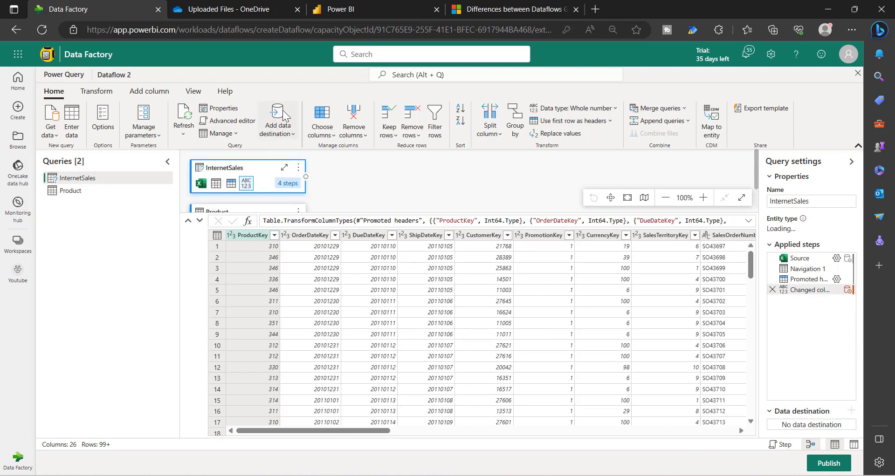
left_click(278, 127)
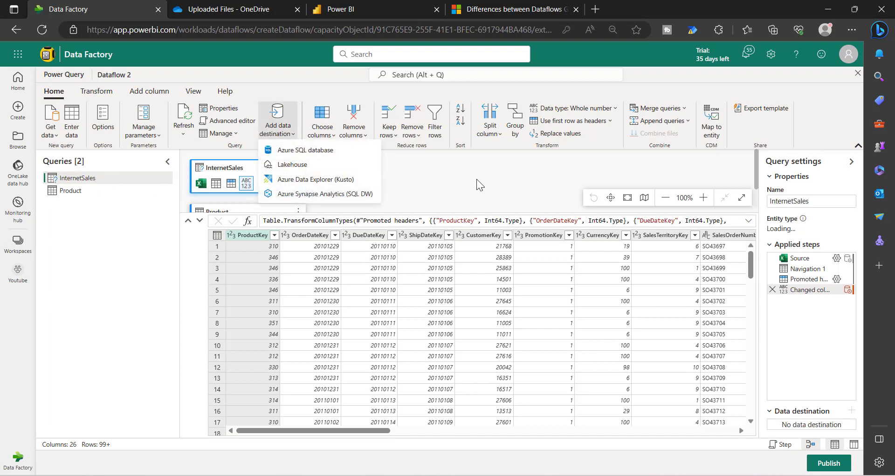
left_click(451, 195)
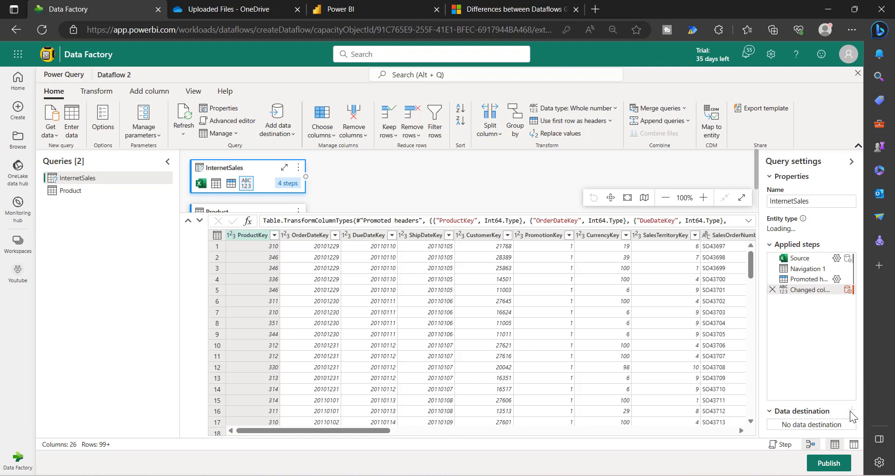
left_click(849, 412)
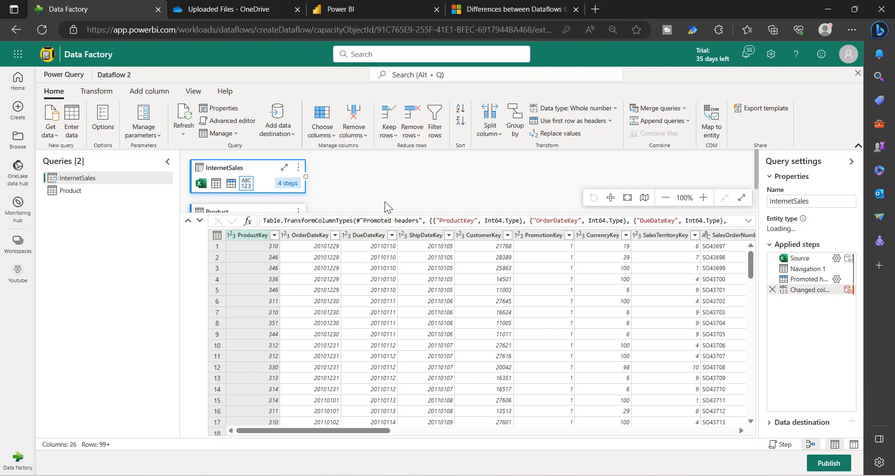
left_click(278, 122)
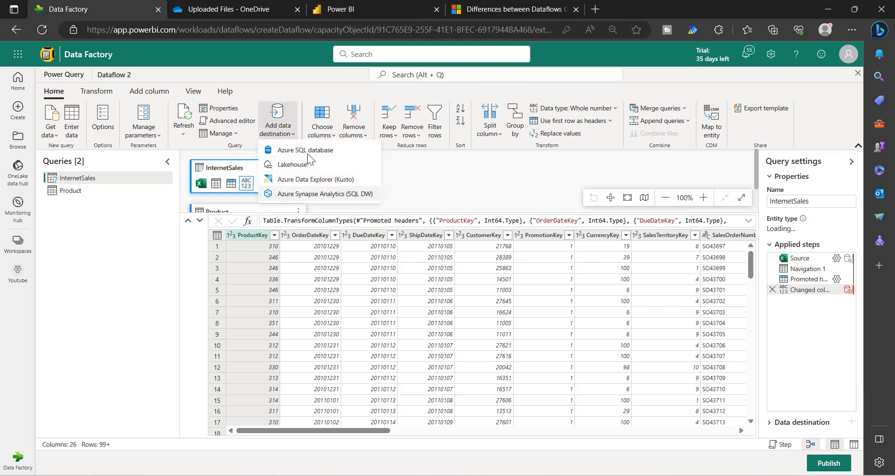
left_click(516, 171)
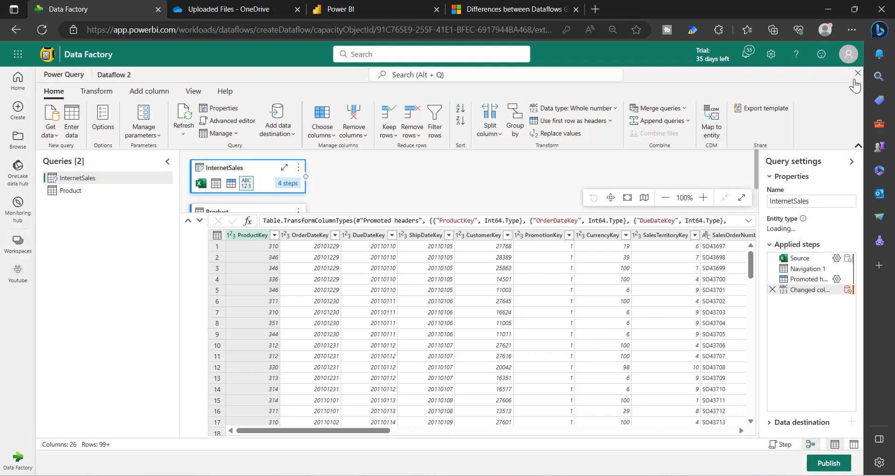
left_click(827, 464)
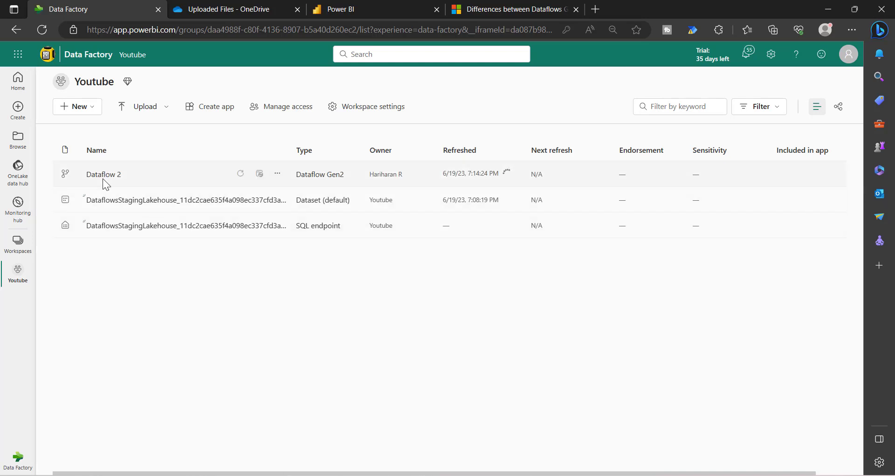
Reload the Youtube workspace page so the DataflowsStagingLakehouse item appears in the list
left_click(45, 35)
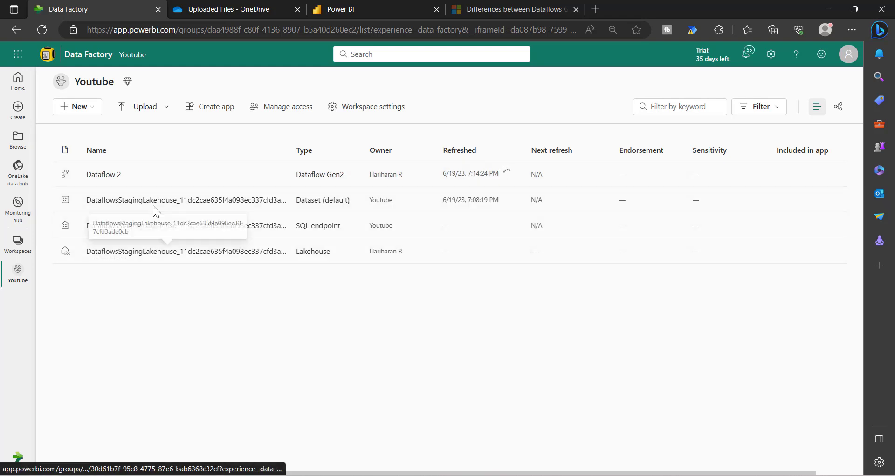
left_click(154, 255)
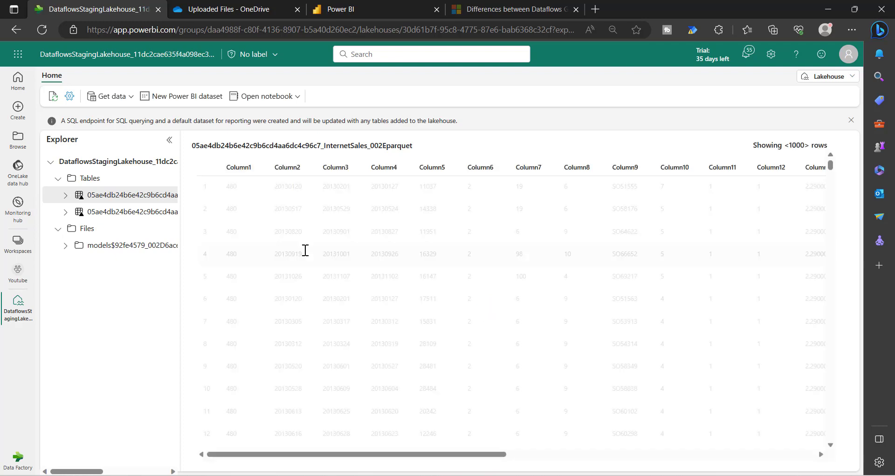
key("alt+Left")
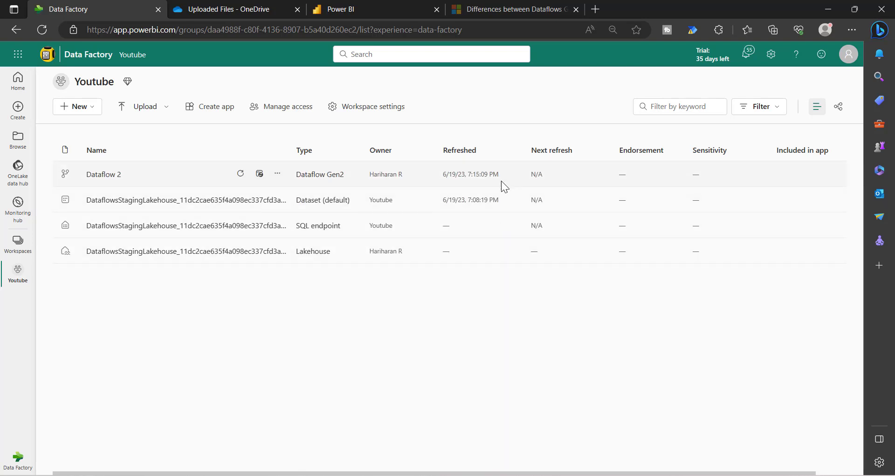
Open Dataflow 2's refresh history and the details of the 6/19/2023 7:14:24 PM run
left_click(278, 176)
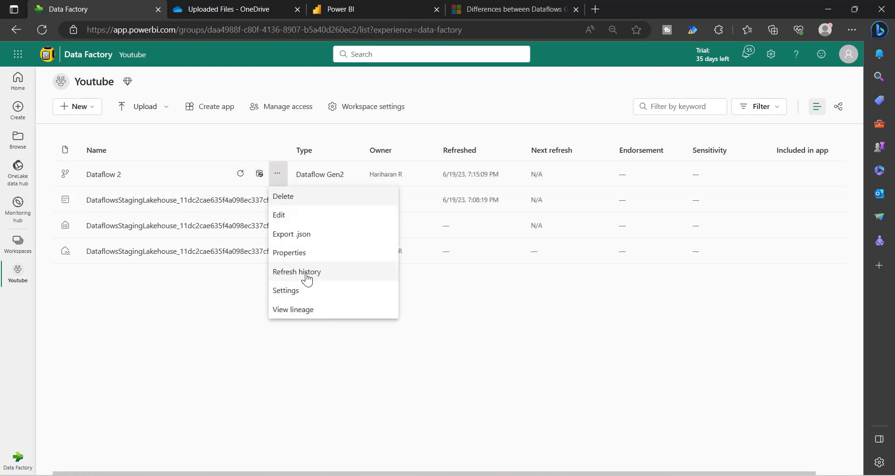
left_click(306, 278)
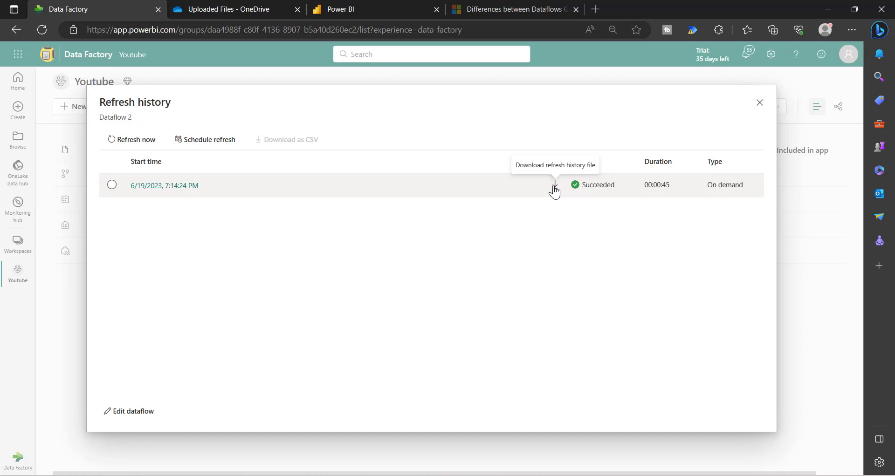
left_click(174, 187)
scroll(327, 275, "down", 1)
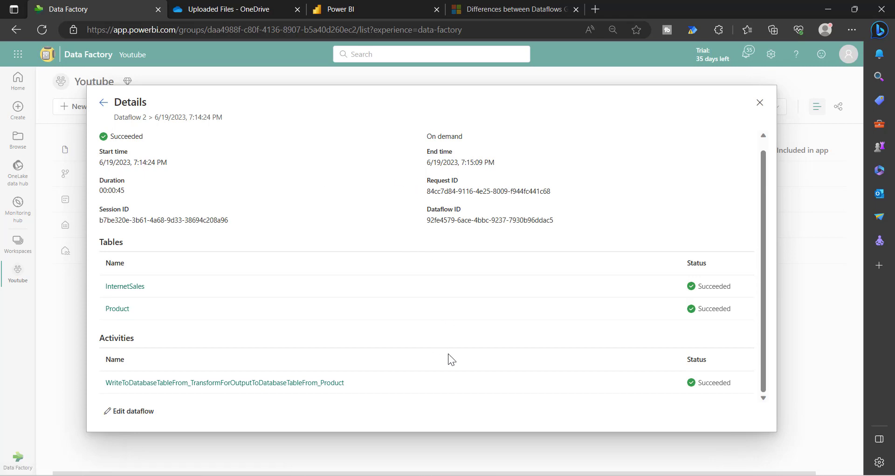
Inspect the InternetSales table and WriteToDatabaseTable activity results, then close the refresh details
left_click(123, 290)
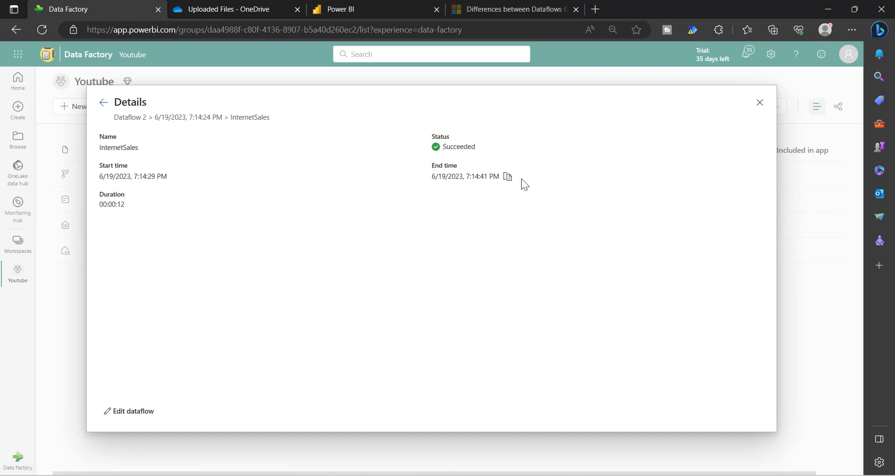
left_click(103, 102)
scroll(273, 362, "down", 1)
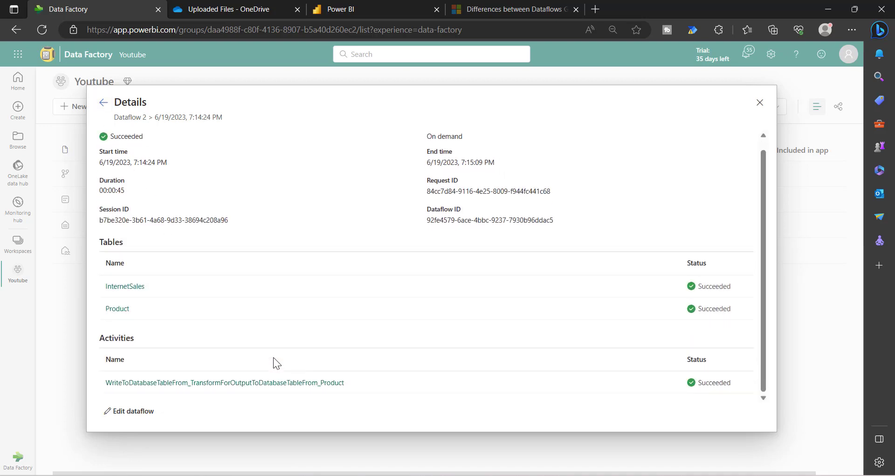
left_click(209, 383)
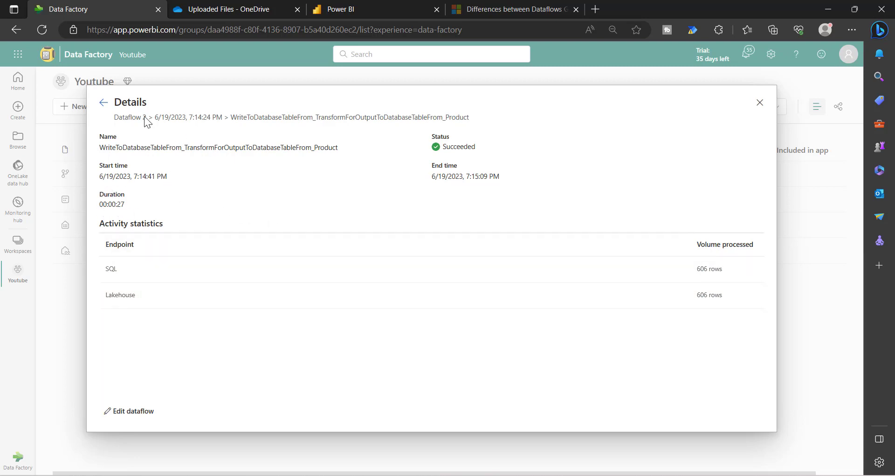
left_click(104, 103)
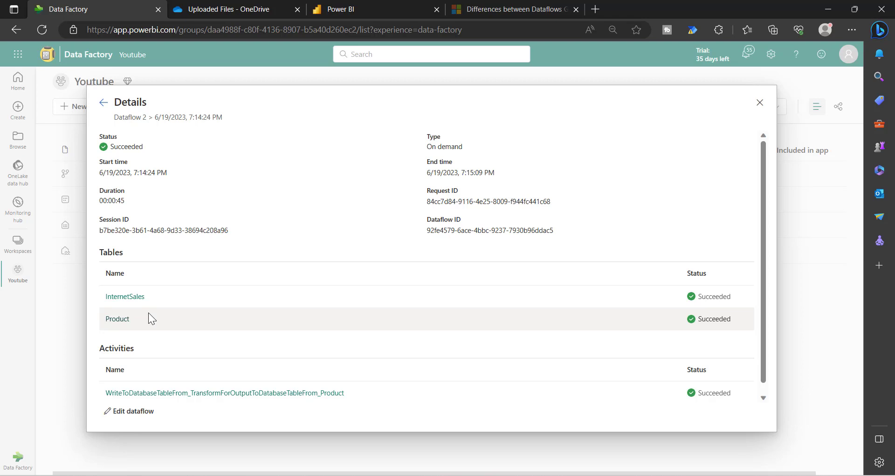
key("Escape")
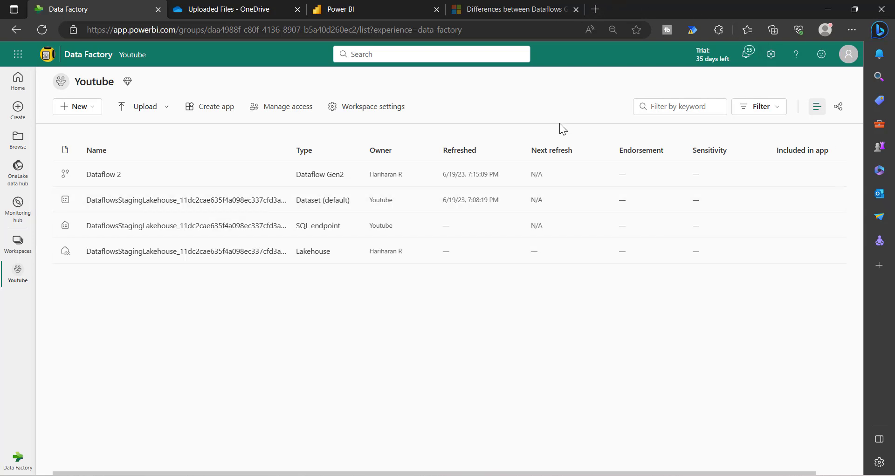
left_click(531, 6)
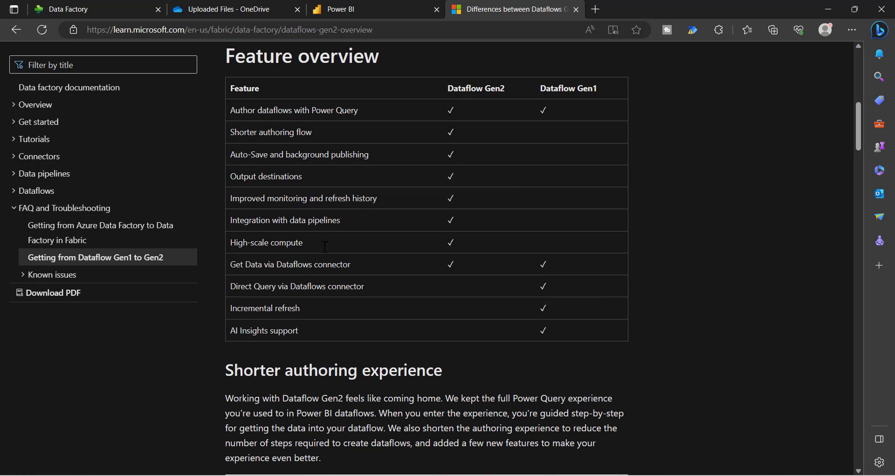
left_click_drag(452, 105, 457, 262)
left_click(469, 290)
left_click_drag(231, 286, 556, 332)
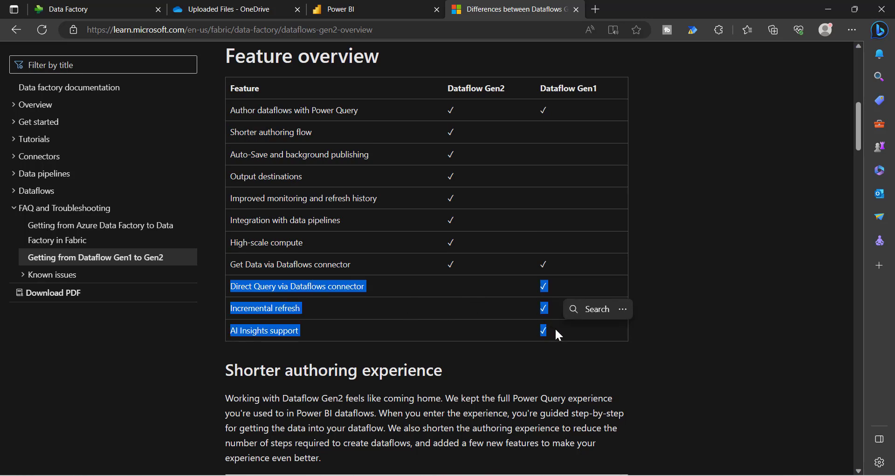
left_click(317, 299)
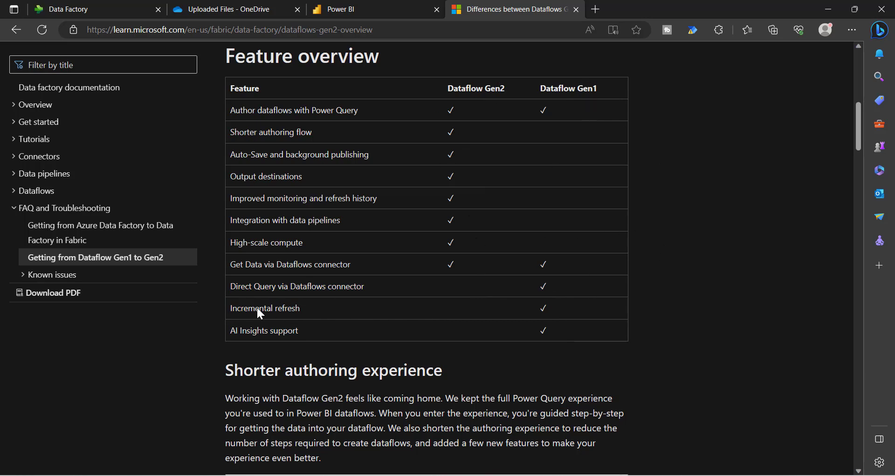
left_click_drag(258, 310, 340, 308)
left_click(229, 330)
left_click_drag(230, 332, 323, 333)
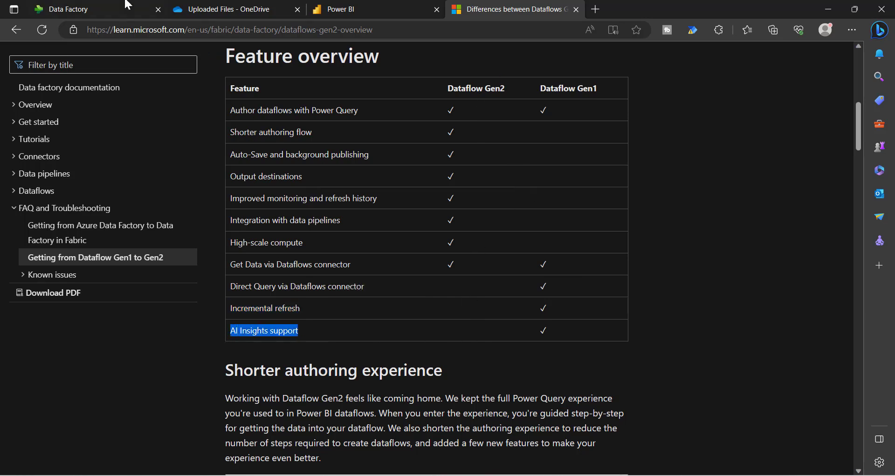
left_click(112, 7)
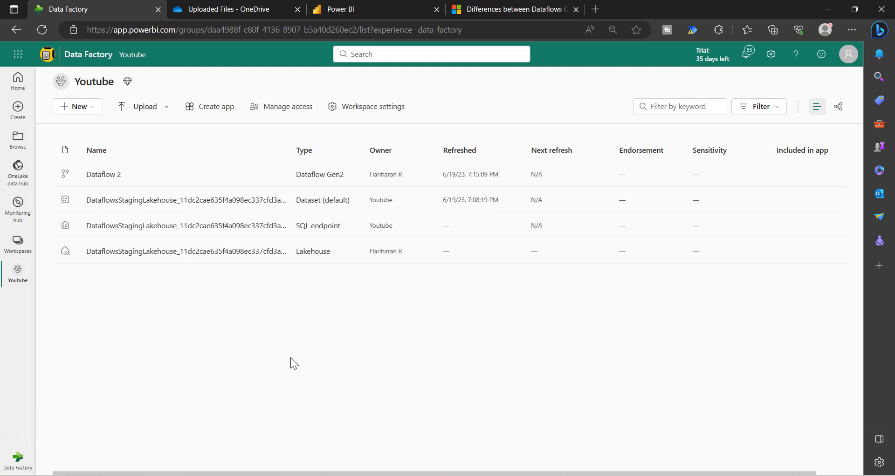
Export Sample Dataflow 1's Product query from the Fabric RD workspace as the Demo.pqt template
left_click(368, 8)
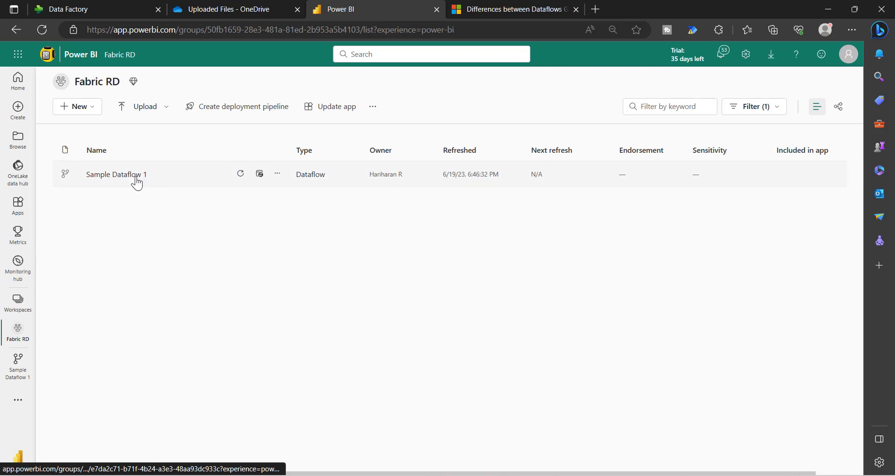
left_click(120, 183)
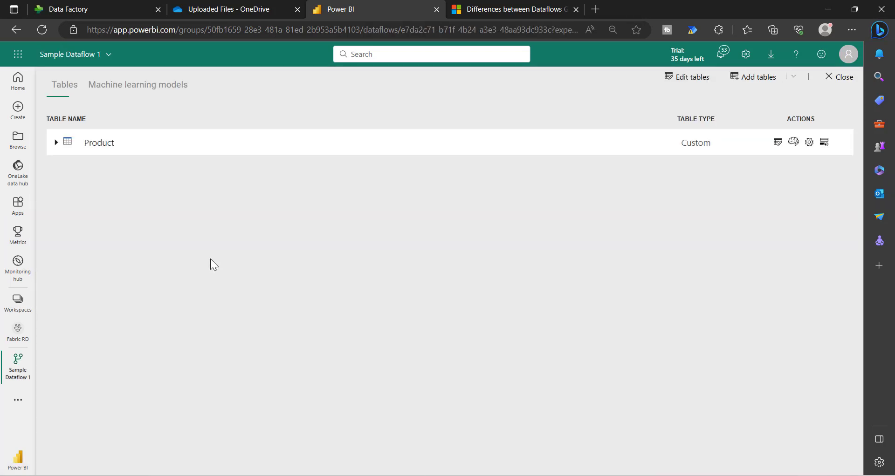
left_click(777, 145)
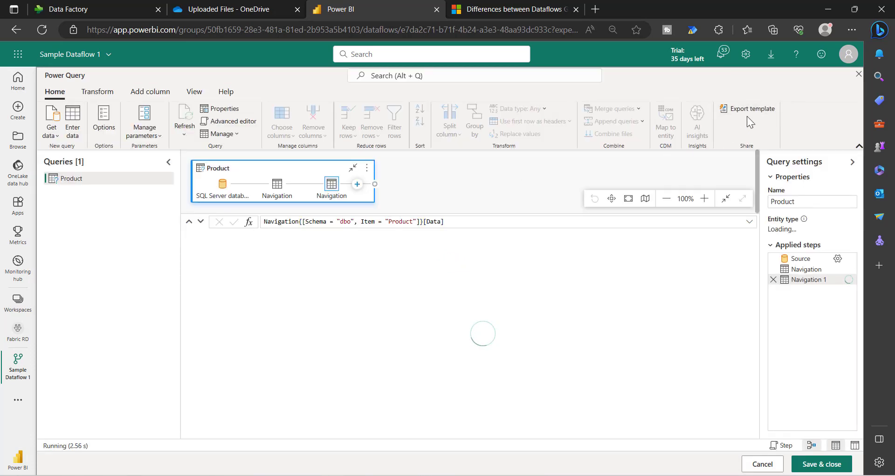
left_click(746, 111)
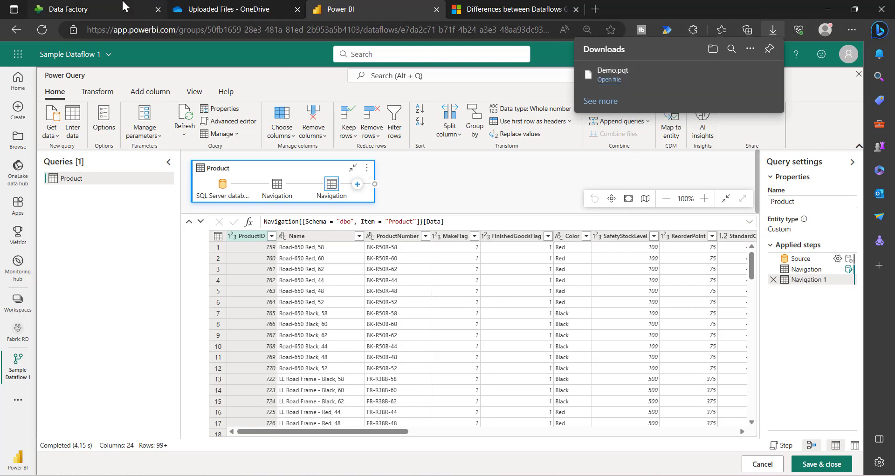
left_click(79, 9)
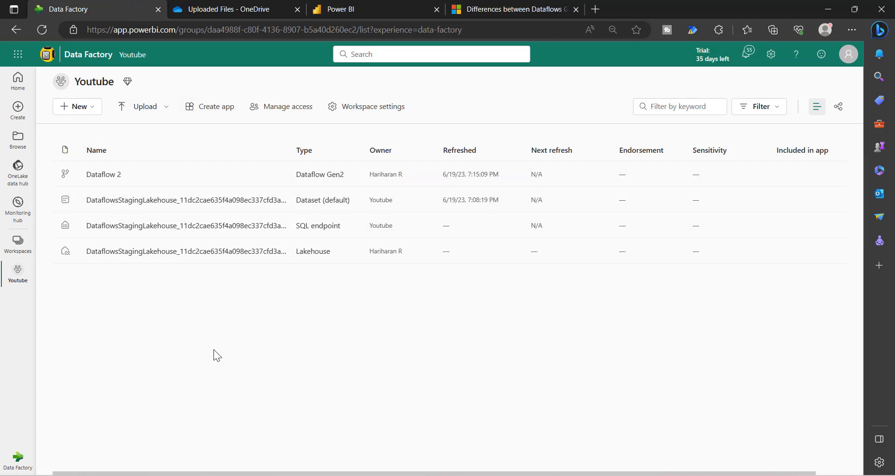
Create a new Dataflow Gen2 from the Demo.pqt template and connect its SQL source using the existing connection
left_click(89, 108)
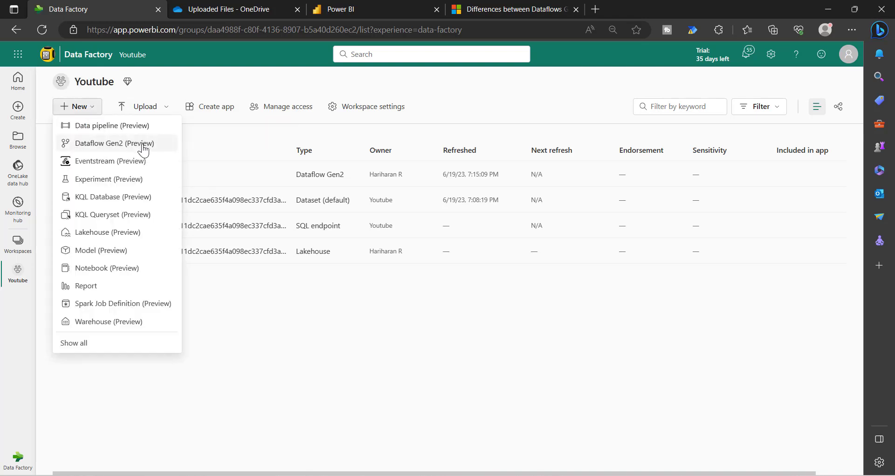
left_click(126, 145)
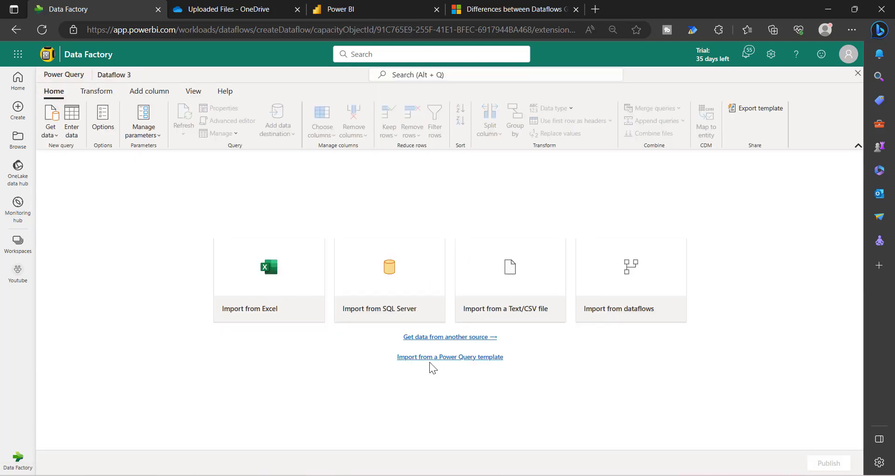
left_click(472, 359)
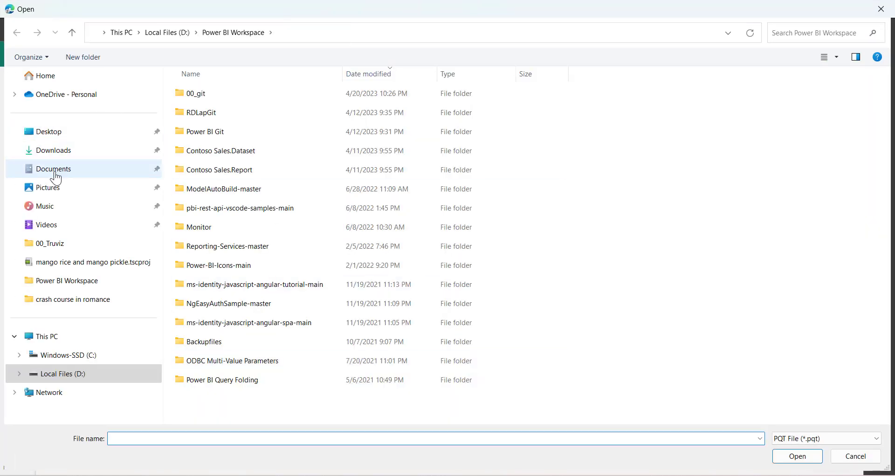
left_click(54, 150)
double_click(223, 107)
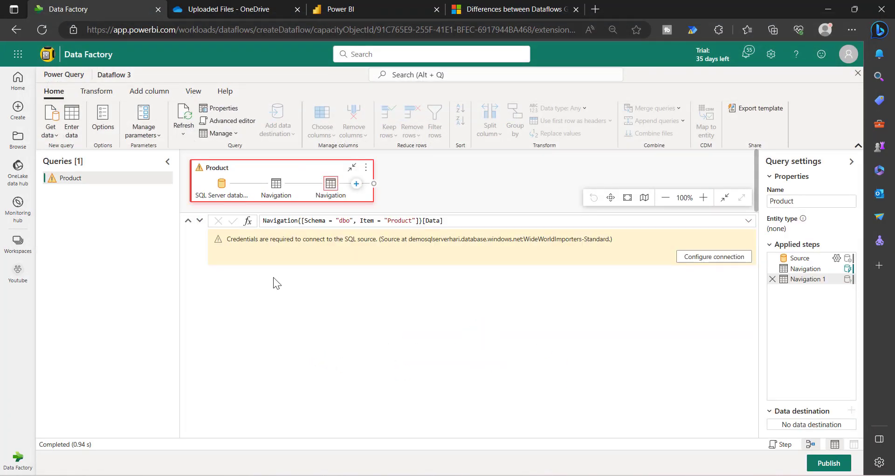
left_click(707, 258)
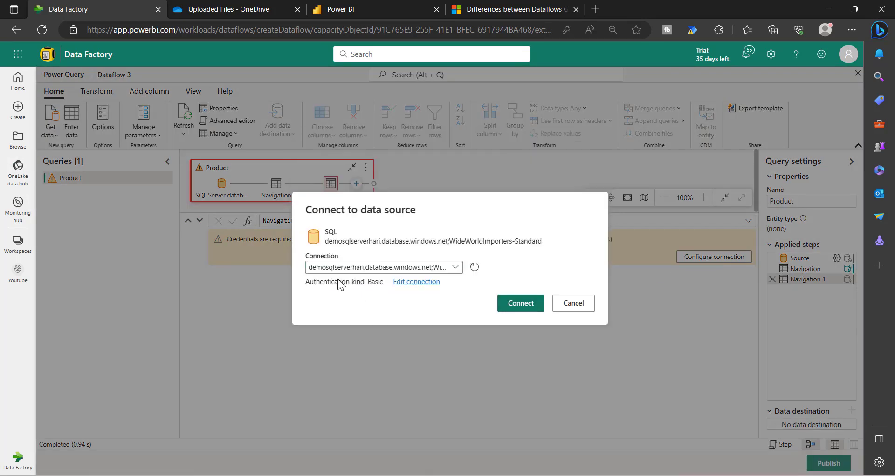
left_click(520, 303)
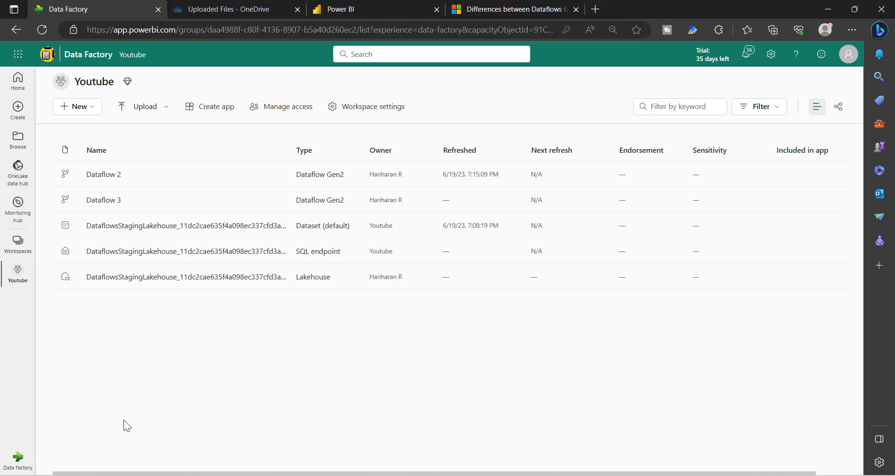
left_click(89, 108)
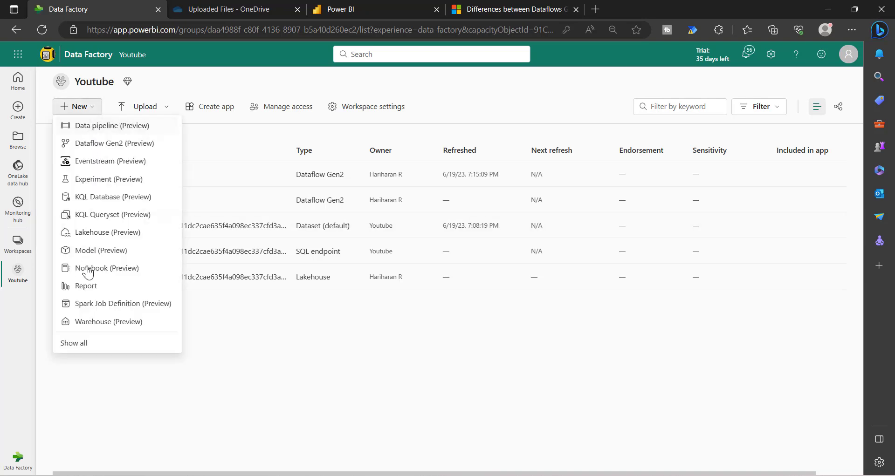
left_click(99, 232)
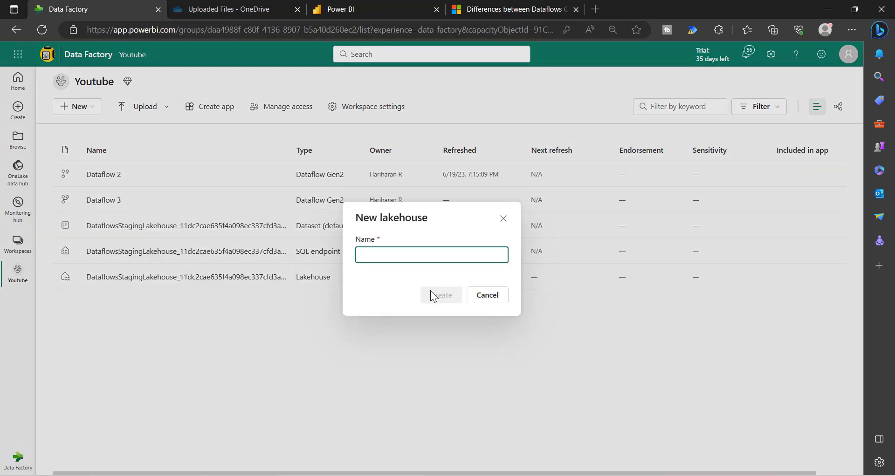
type("L1")
left_click(429, 290)
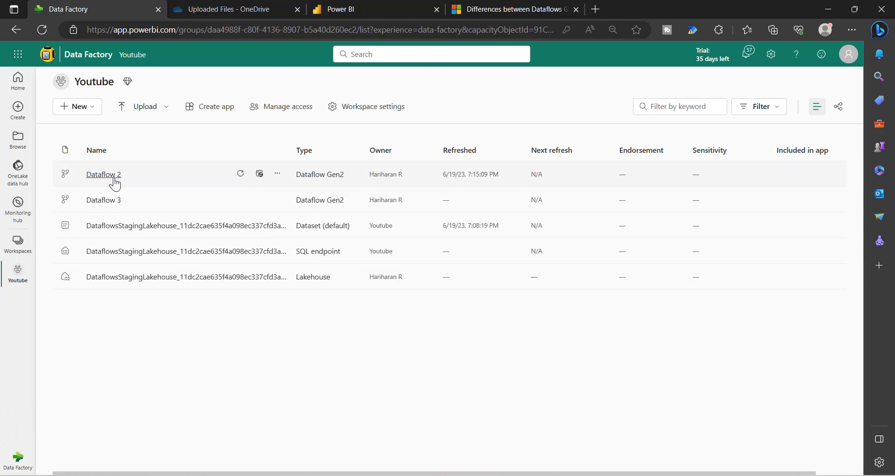
left_click(278, 175)
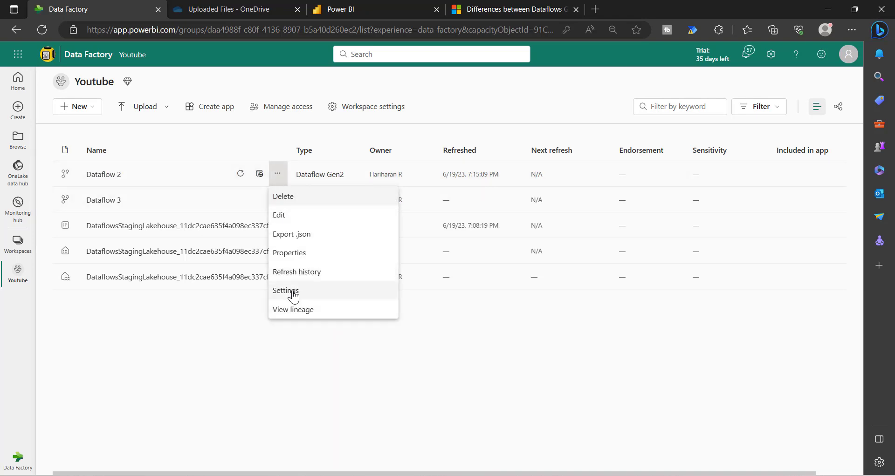
left_click(311, 299)
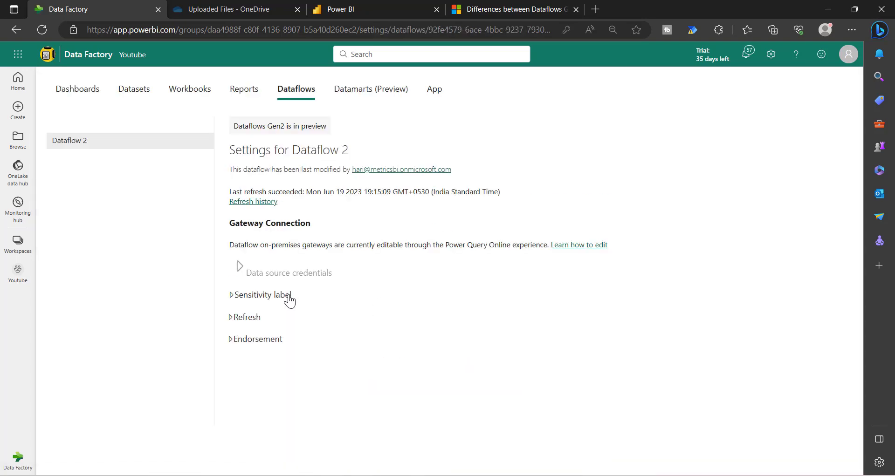
left_click(247, 318)
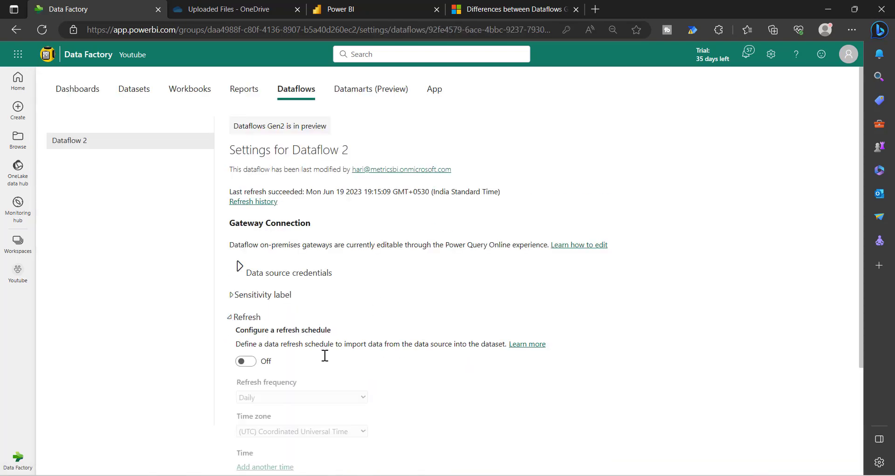
scroll(419, 357, "down", 3)
scroll(417, 352, "up", 3)
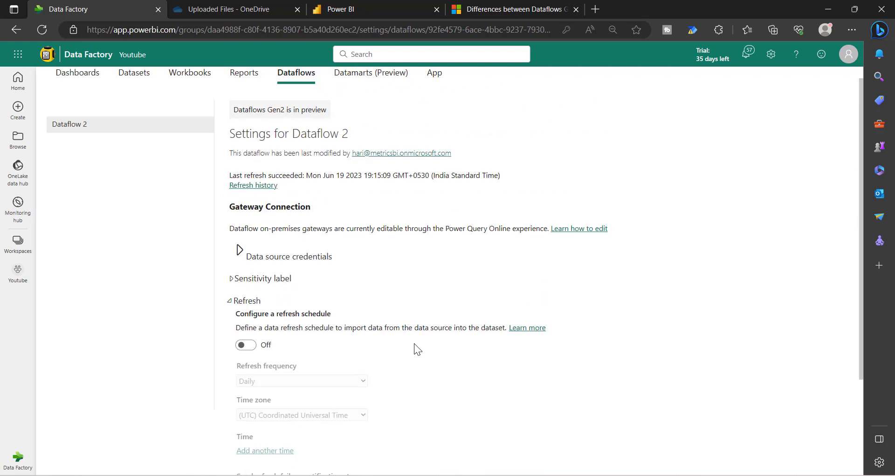
left_click(18, 276)
mouse_move(259, 175)
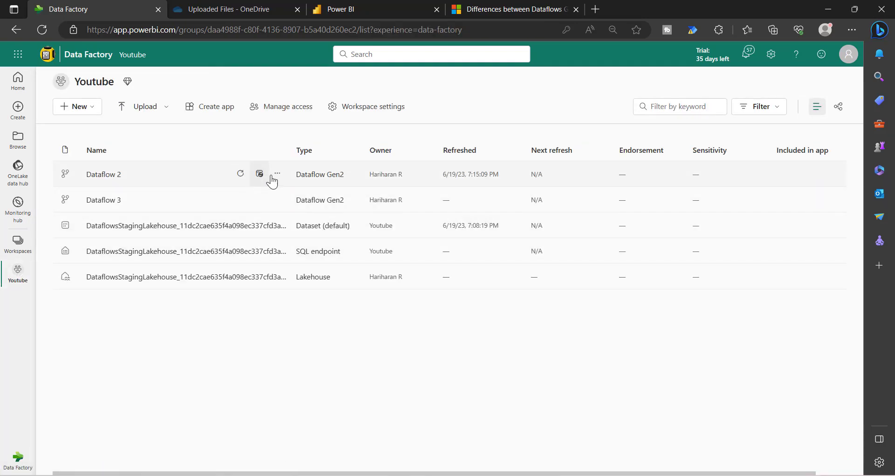
left_click(278, 177)
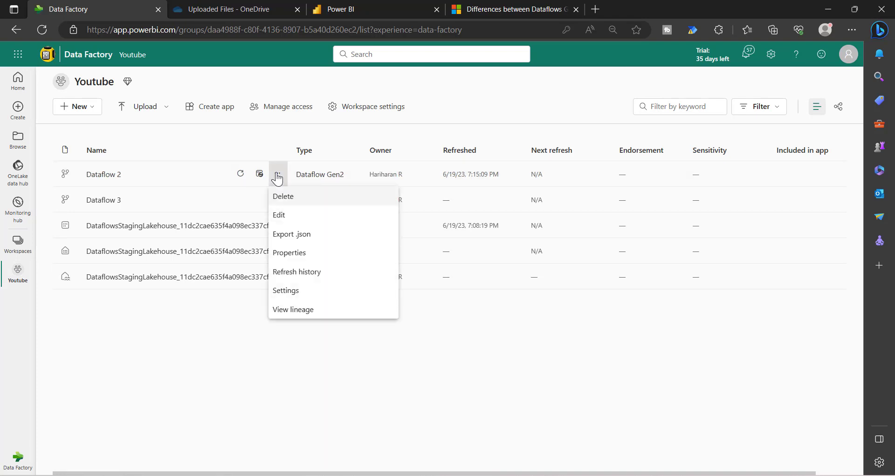
left_click(312, 274)
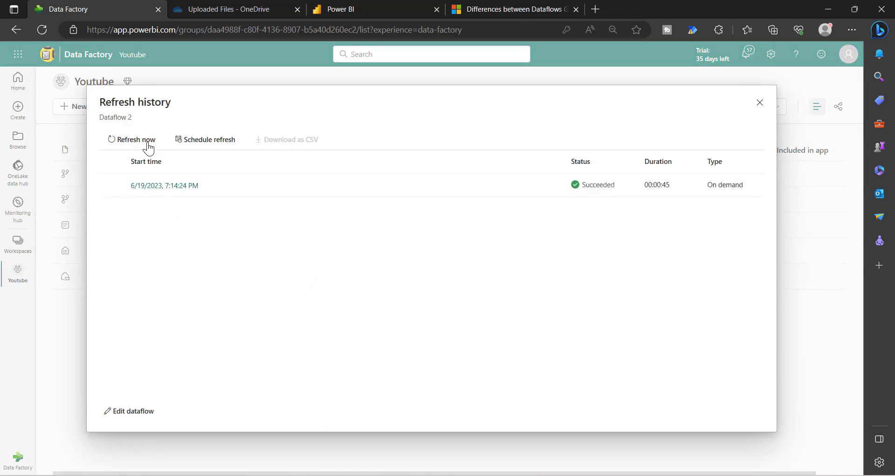
left_click(180, 140)
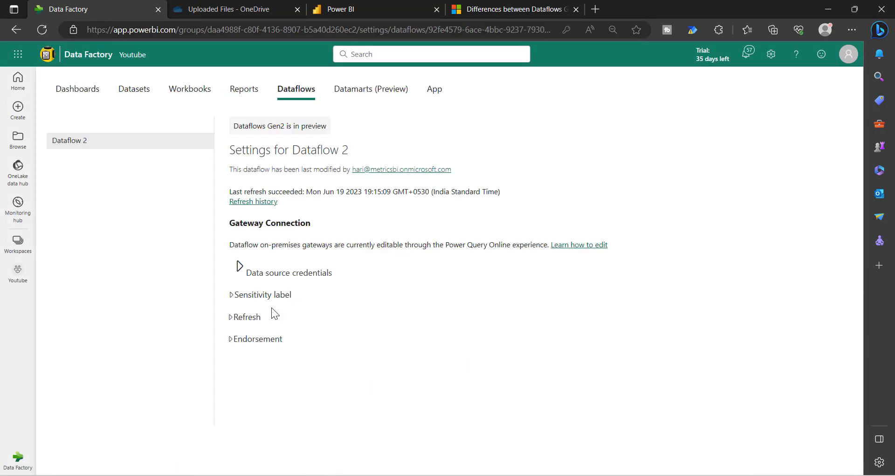
left_click(17, 274)
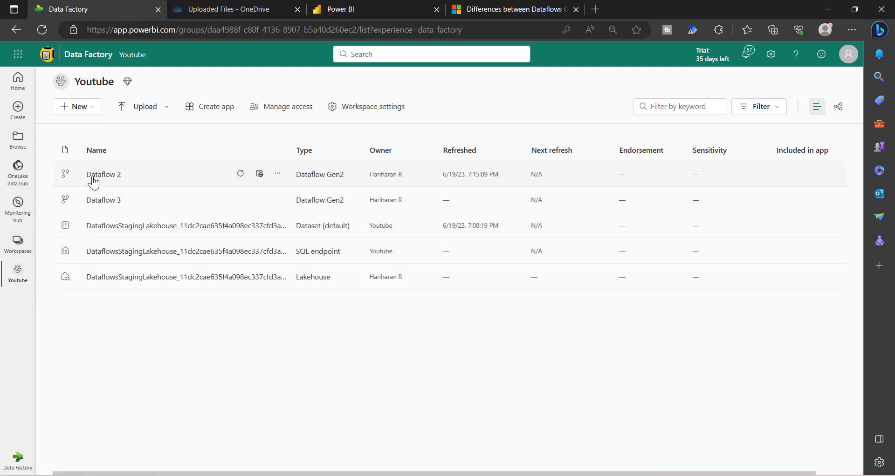
Create a new data pipeline named pipeline2
left_click(83, 107)
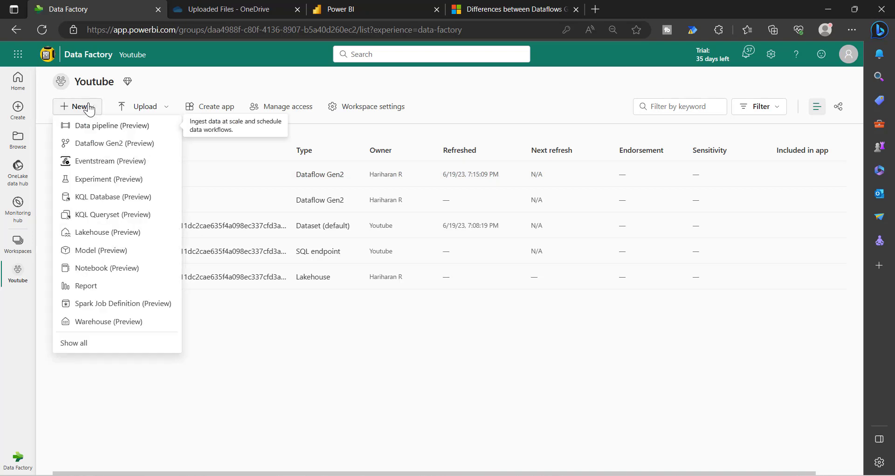
left_click(95, 134)
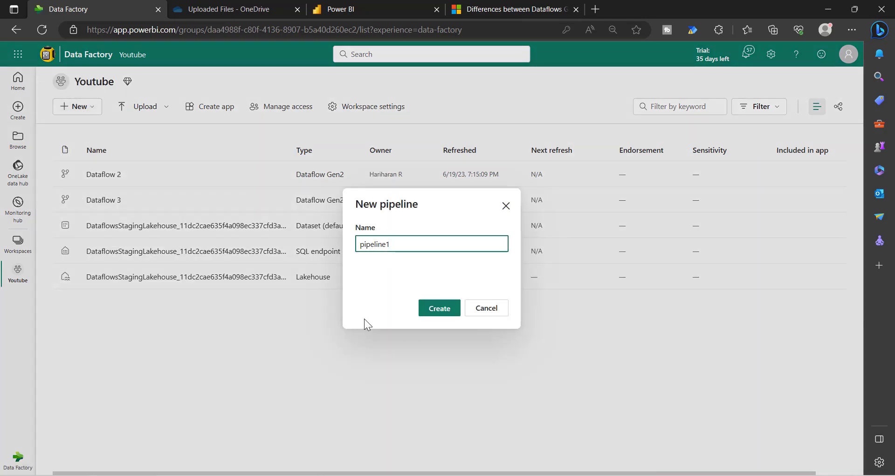
left_click(431, 311)
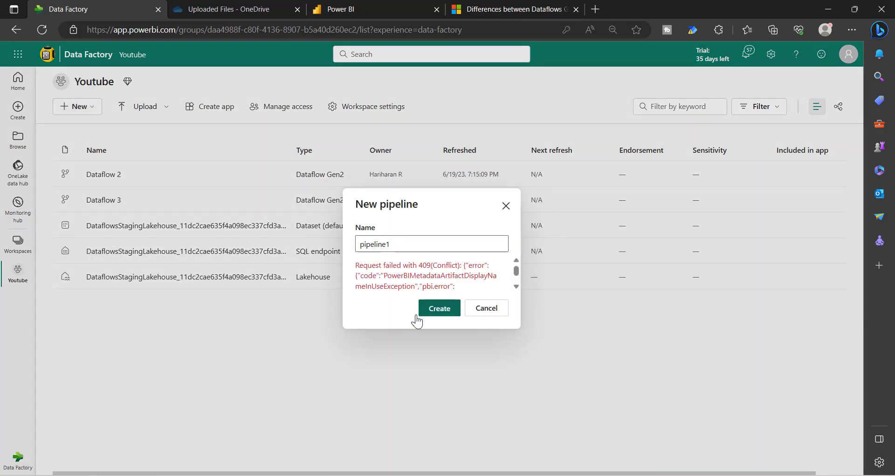
left_click(404, 241)
key("BackSpace")
type("2")
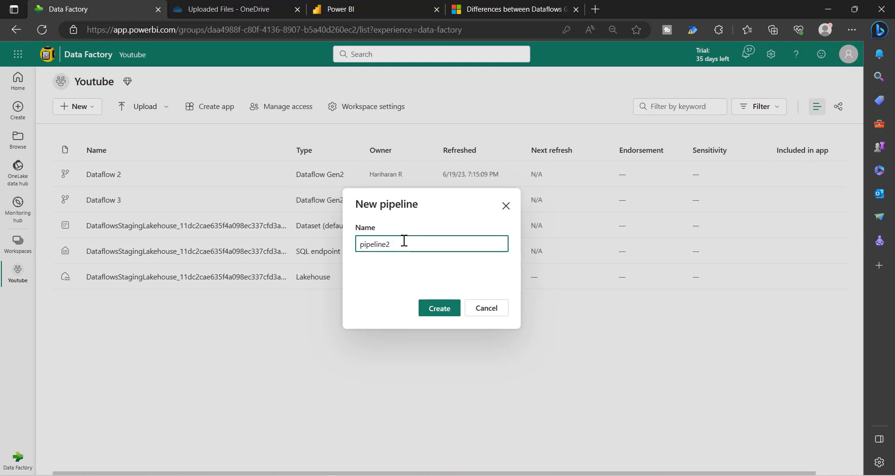
left_click(431, 317)
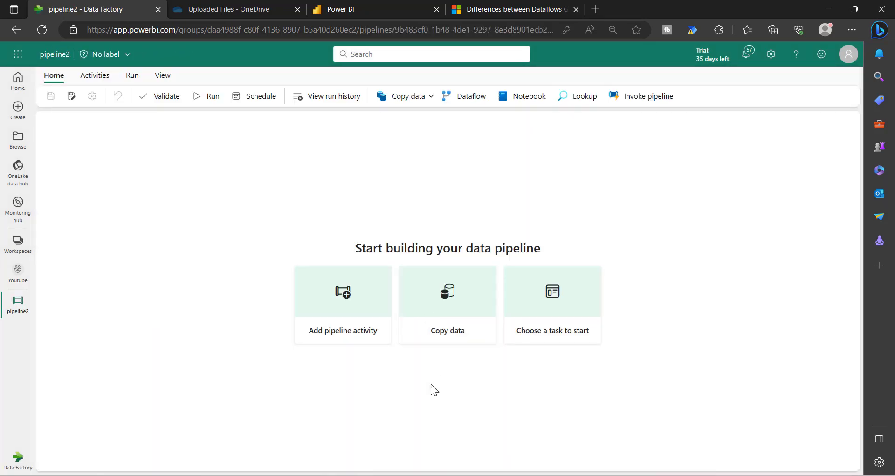
Add a Dataflow activity to pipeline2 and set it to run Dataflow 2
left_click(462, 96)
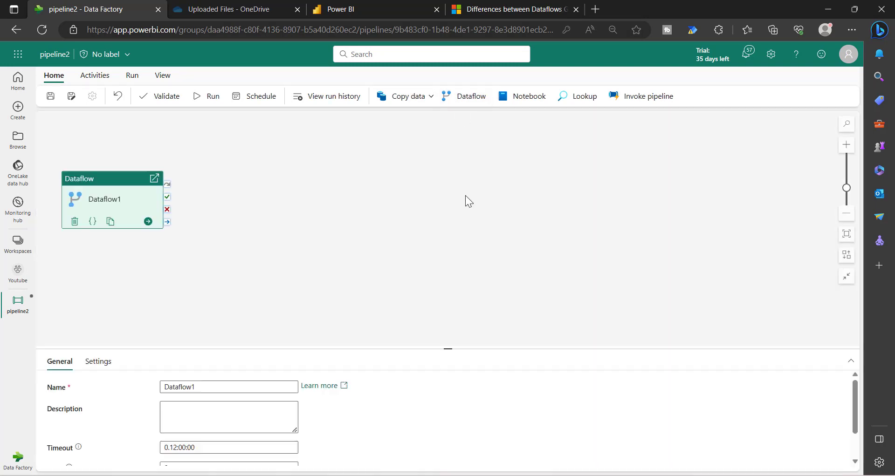
left_click(95, 301)
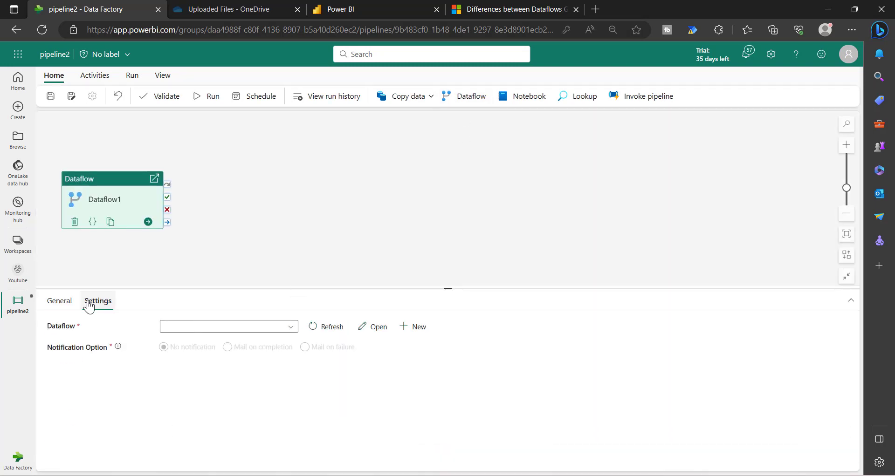
left_click(294, 330)
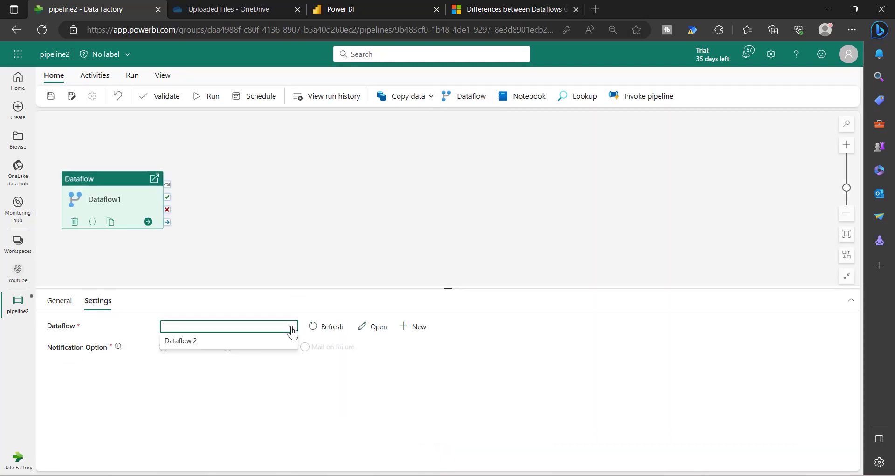
left_click(205, 344)
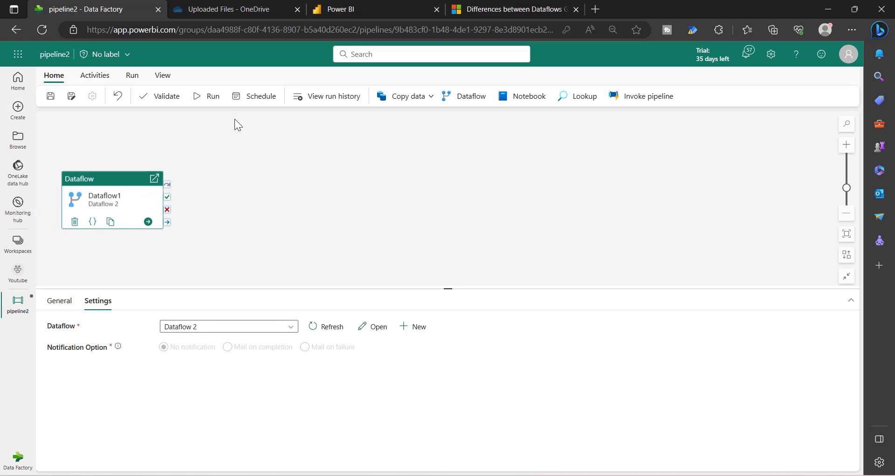
left_click(132, 76)
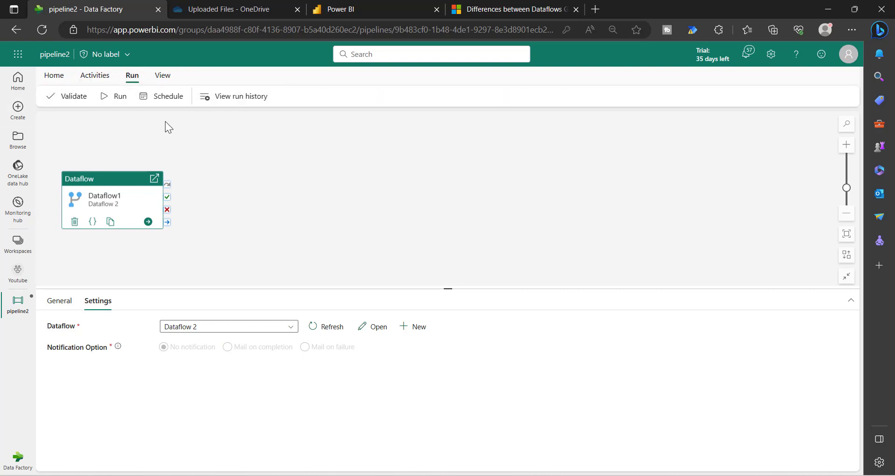